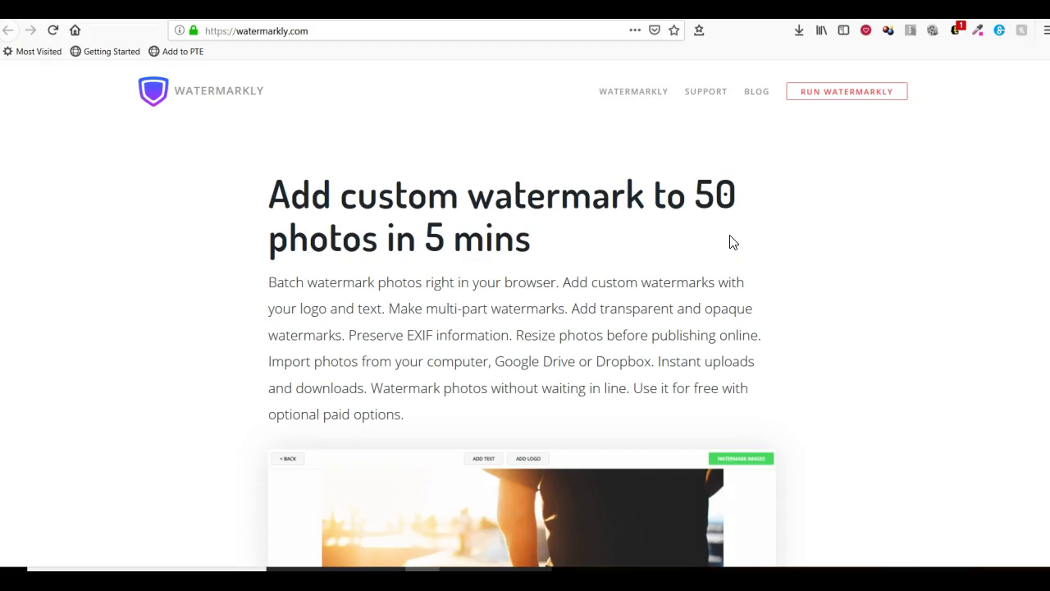
Step: Launch Watermarkly and drag the ten quote images from the Photo Quote Images folder into it
left_click(815, 94)
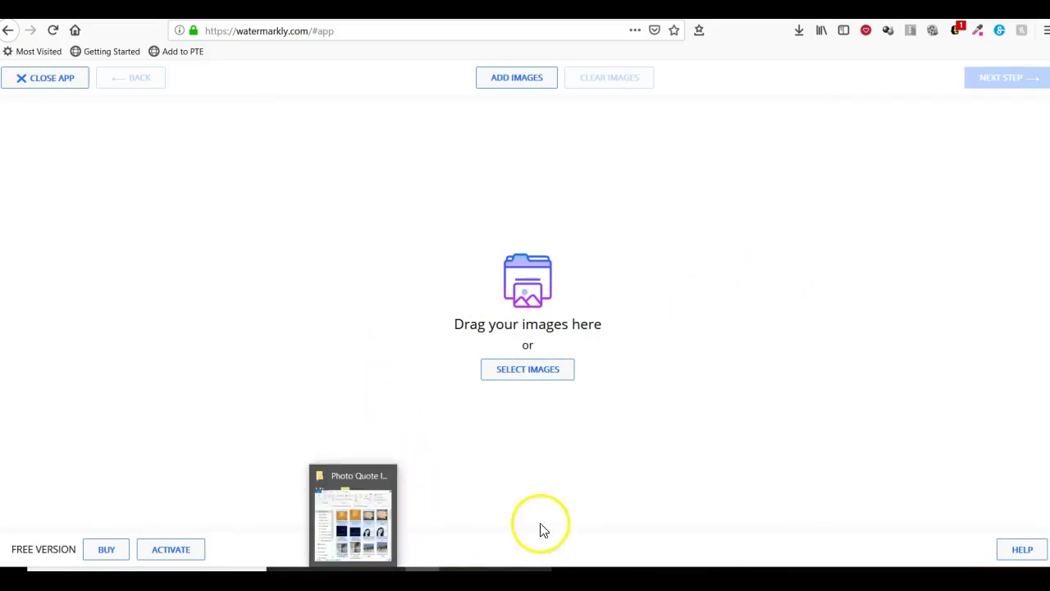
left_click(423, 569)
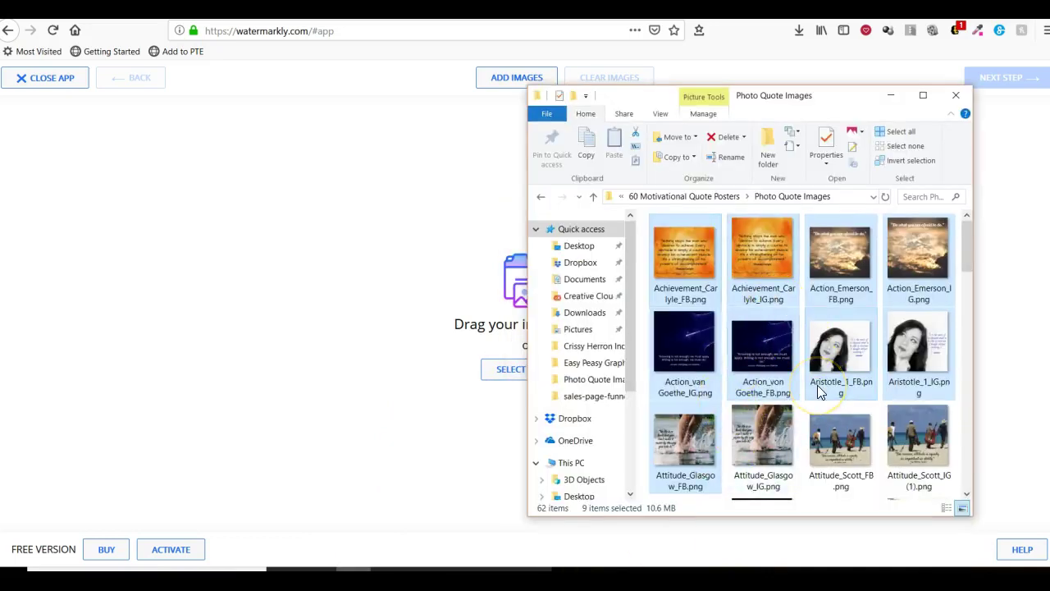
left_click_drag(768, 468, 322, 286)
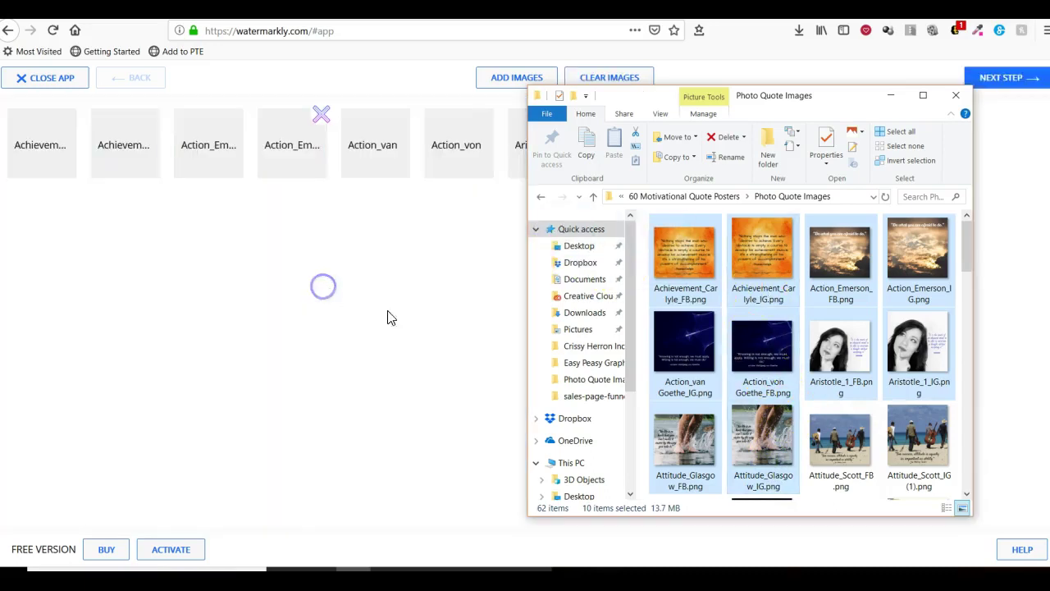
left_click(890, 96)
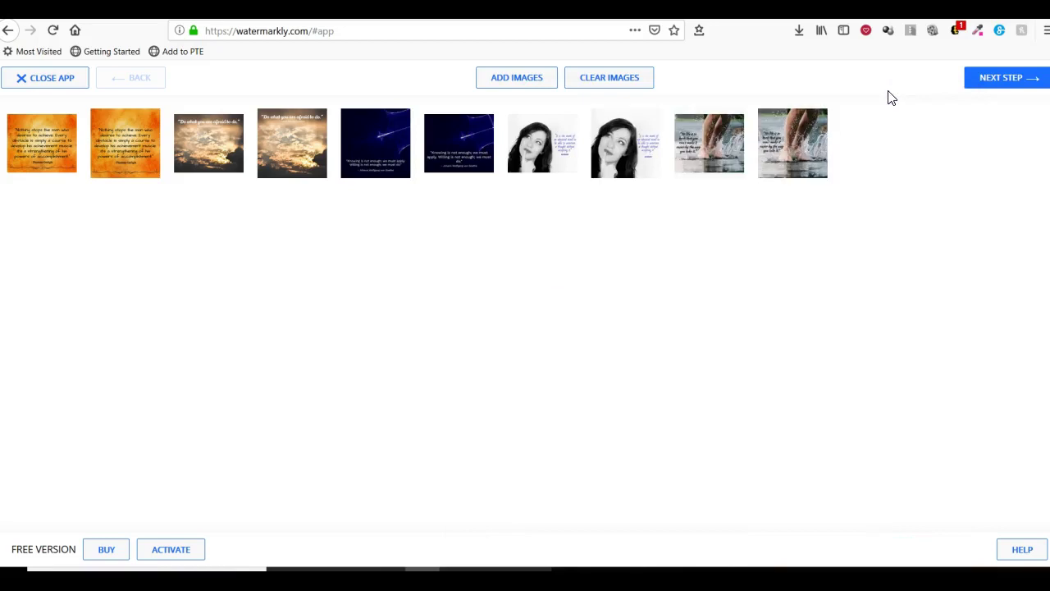
left_click(1001, 78)
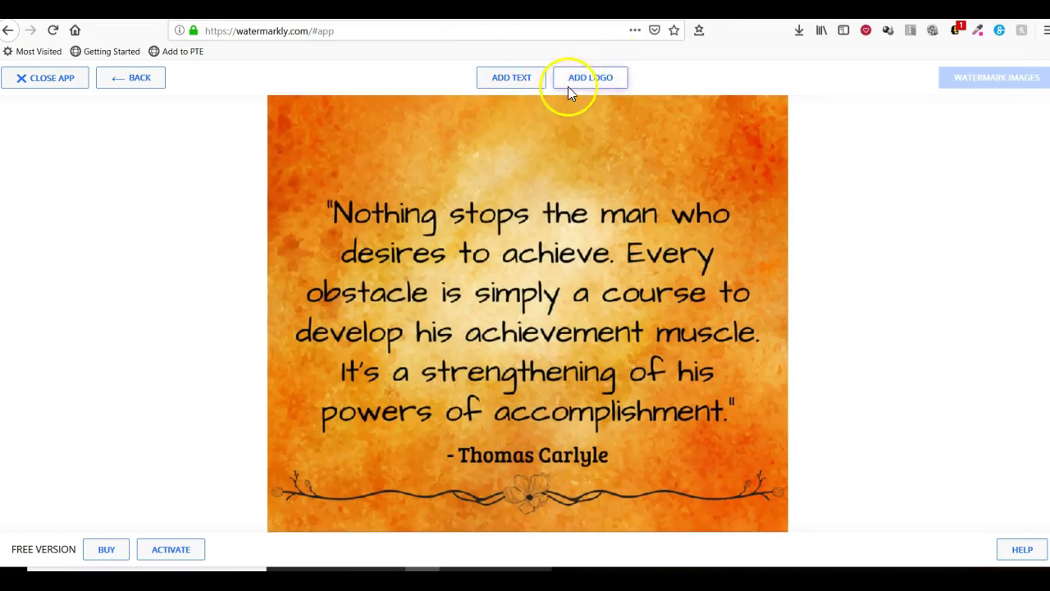
left_click(505, 80)
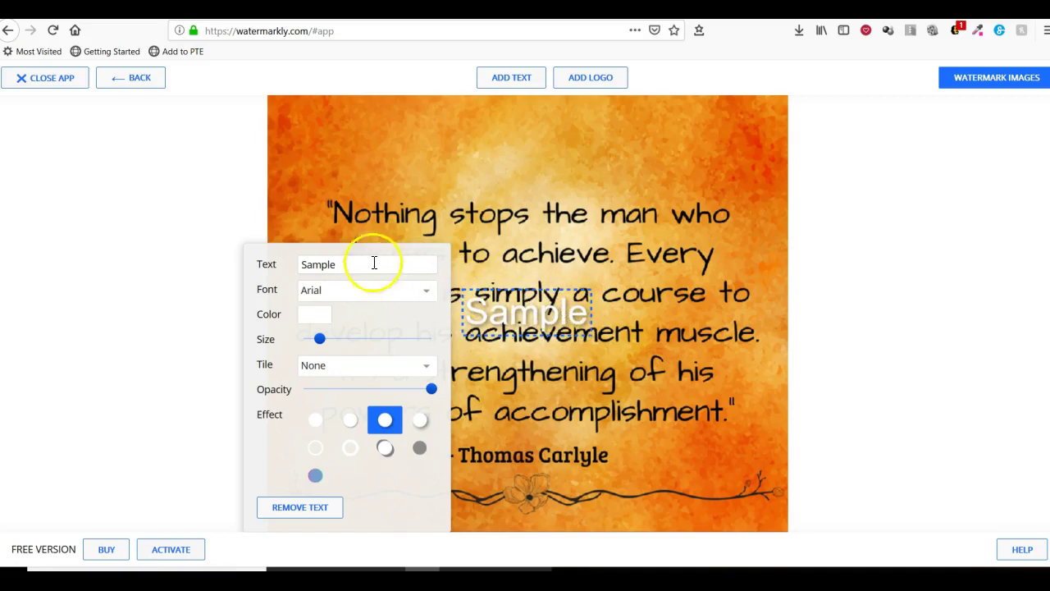
double_click(325, 265)
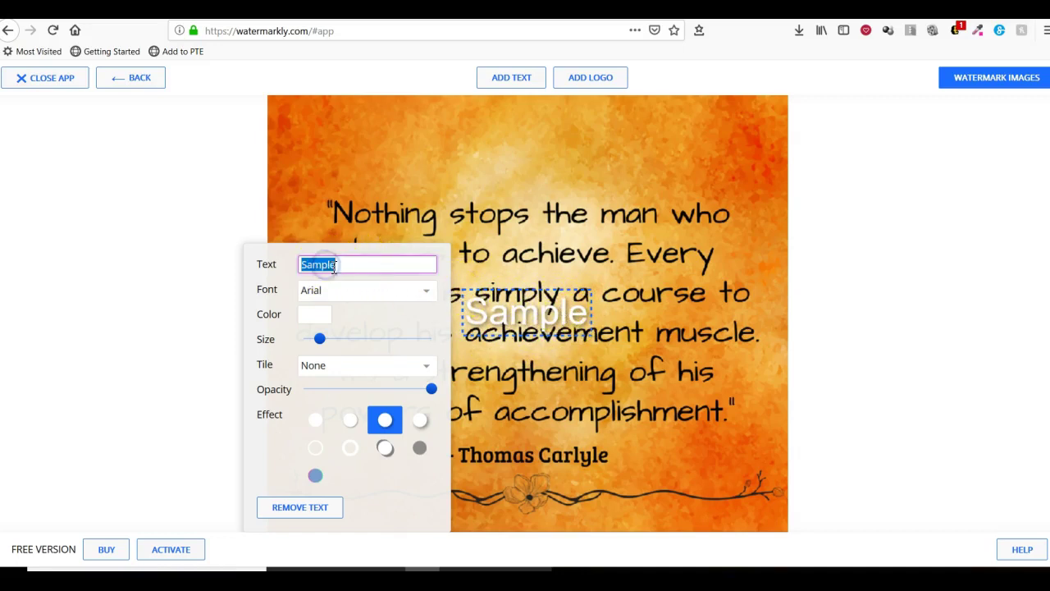
type("www")
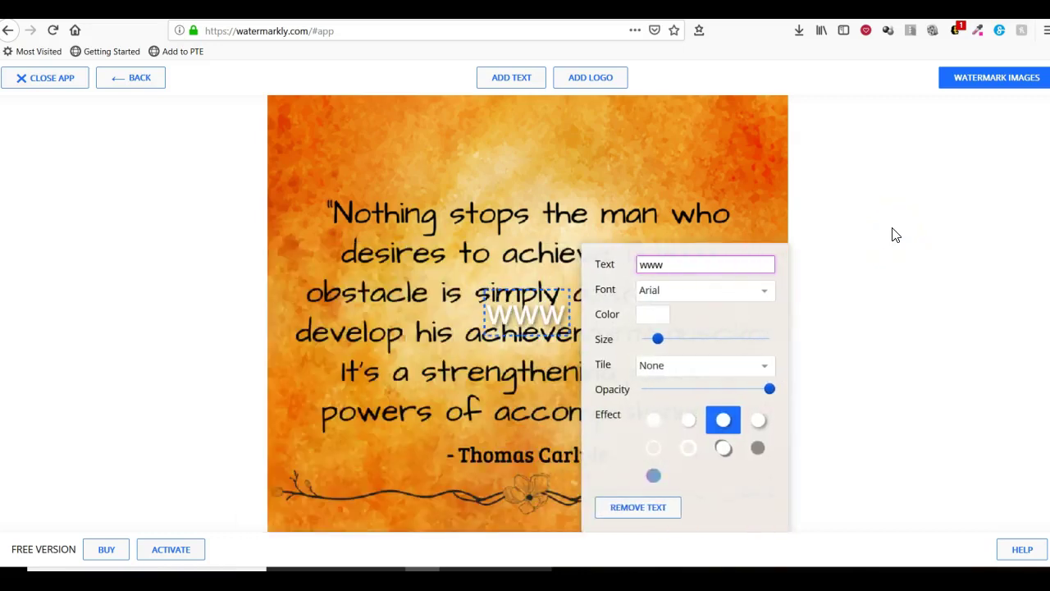
type(".Ja")
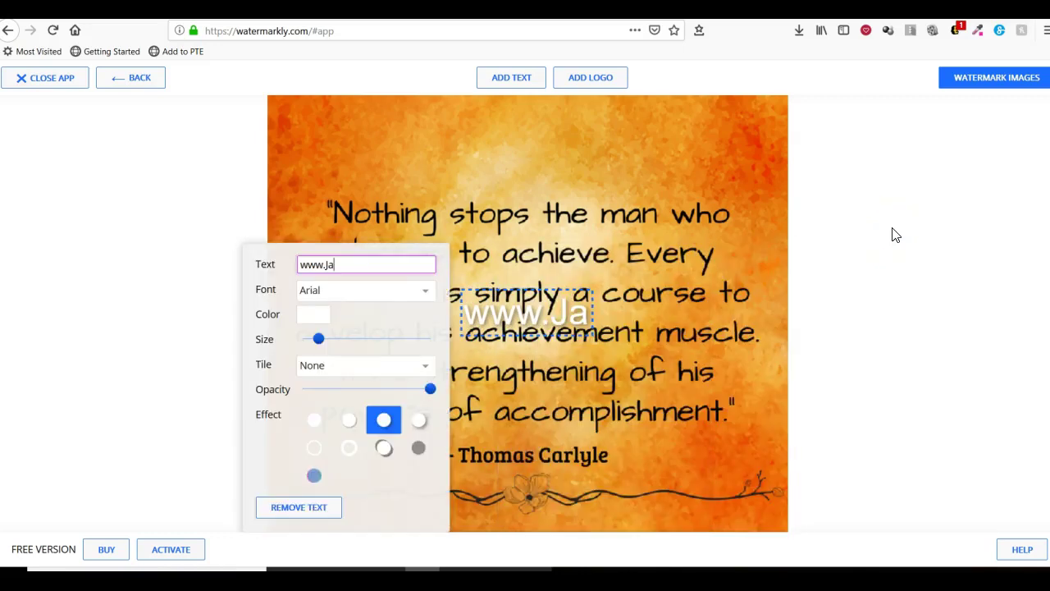
type("Momaa.co")
key("BackSpace")
key("BackSpace")
key("BackSpace")
key("BackSpace")
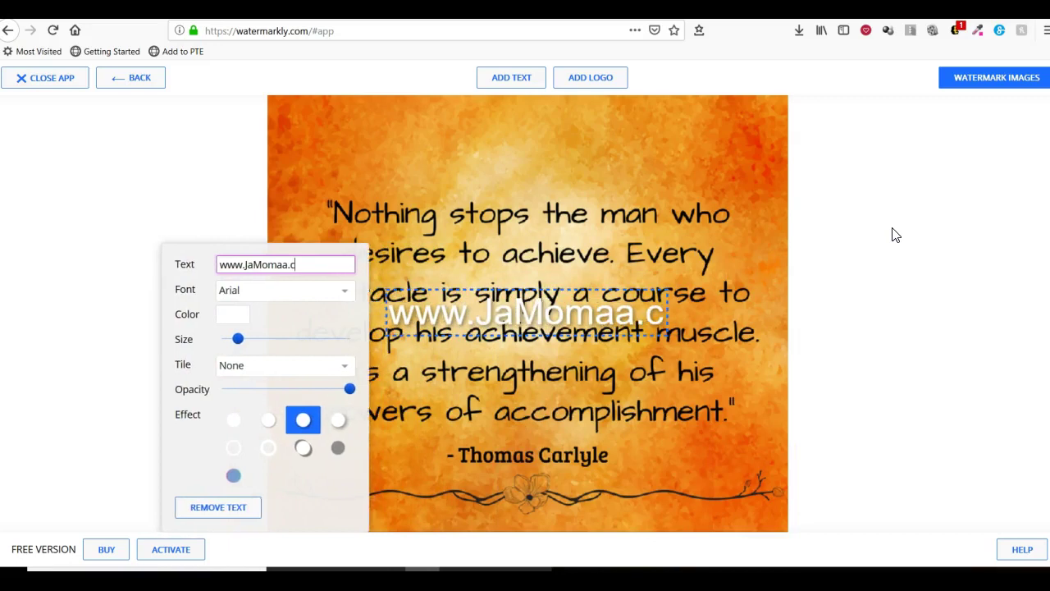
key("BackSpace")
type("ma")
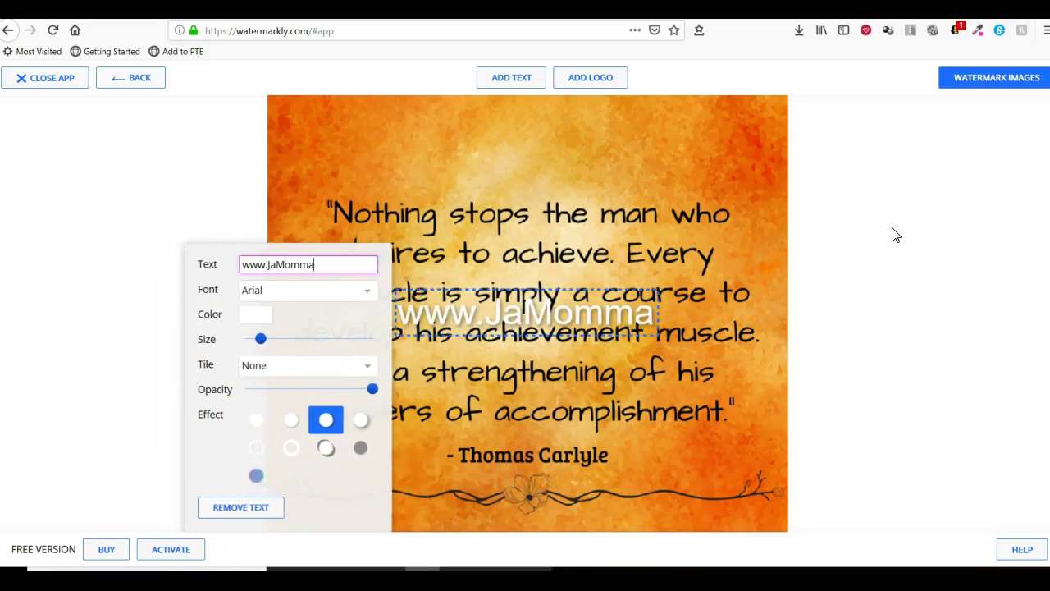
type(".com")
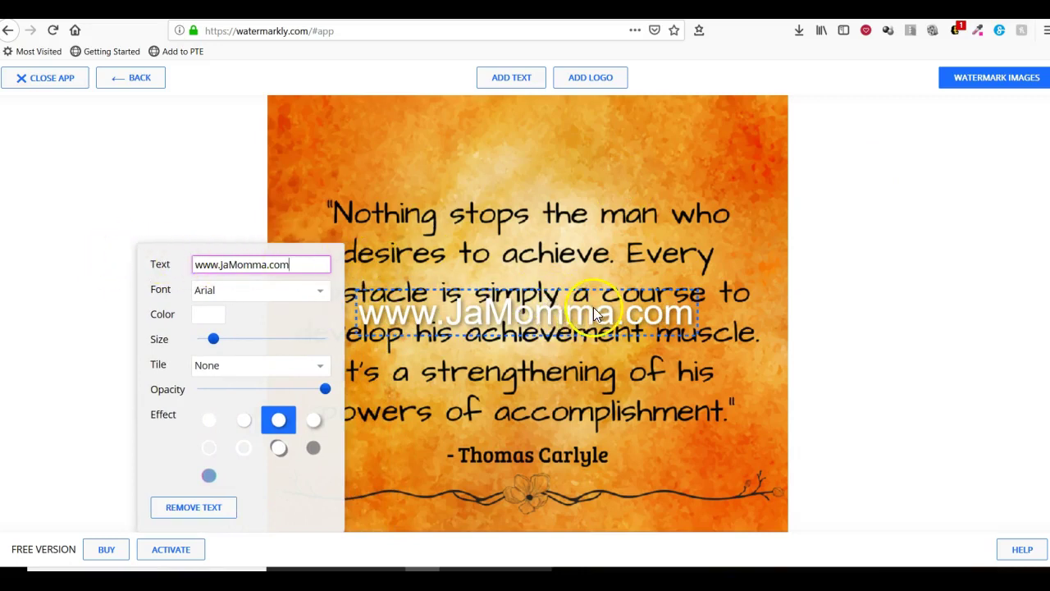
Step: Scroll through the Font dropdown list looking for Open Sans
left_click(320, 293)
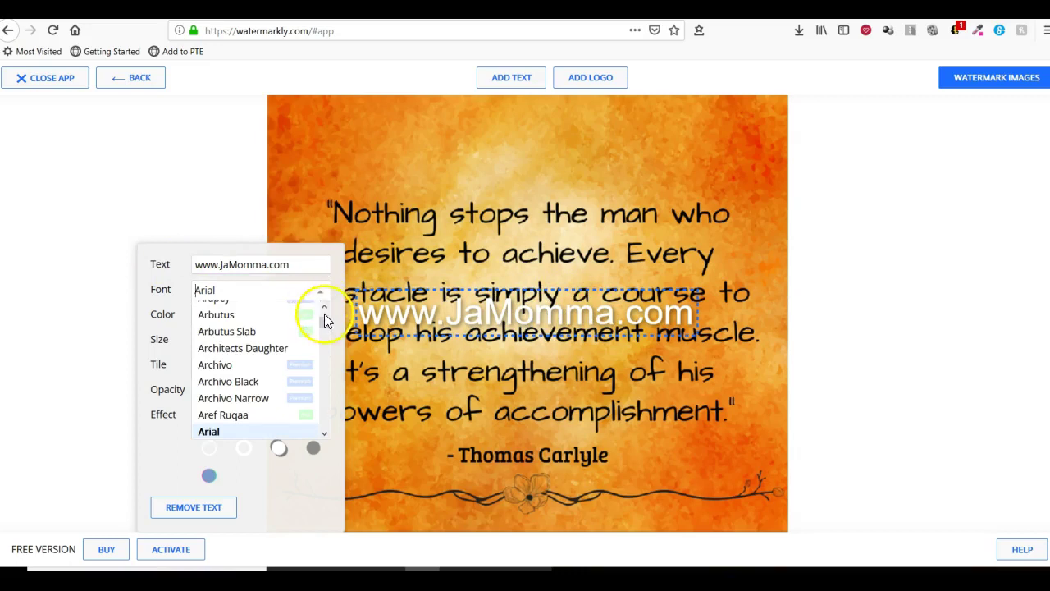
left_click_drag(323, 321, 322, 335)
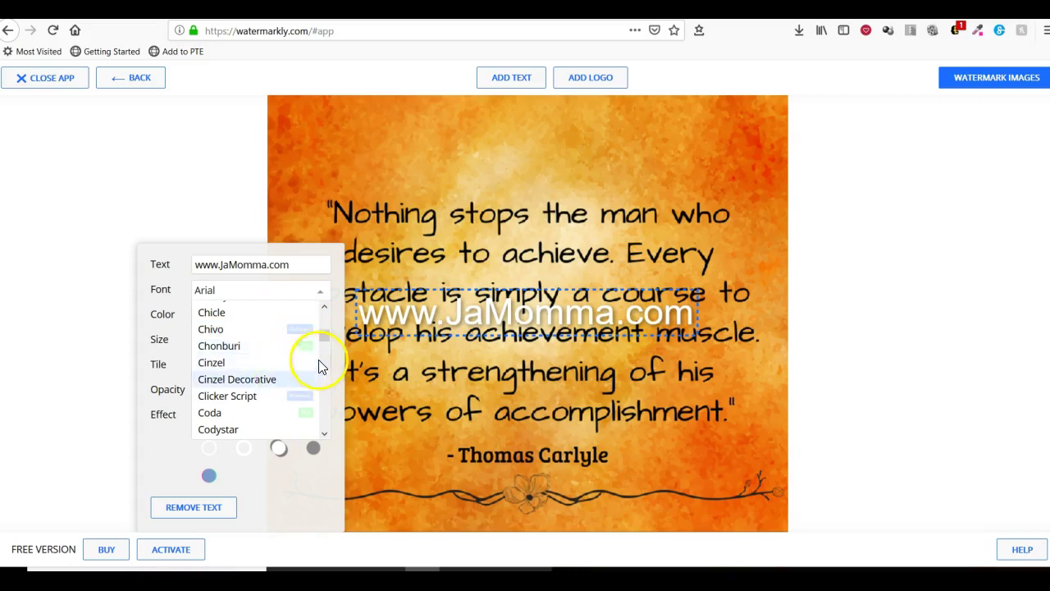
left_click_drag(327, 335, 323, 345)
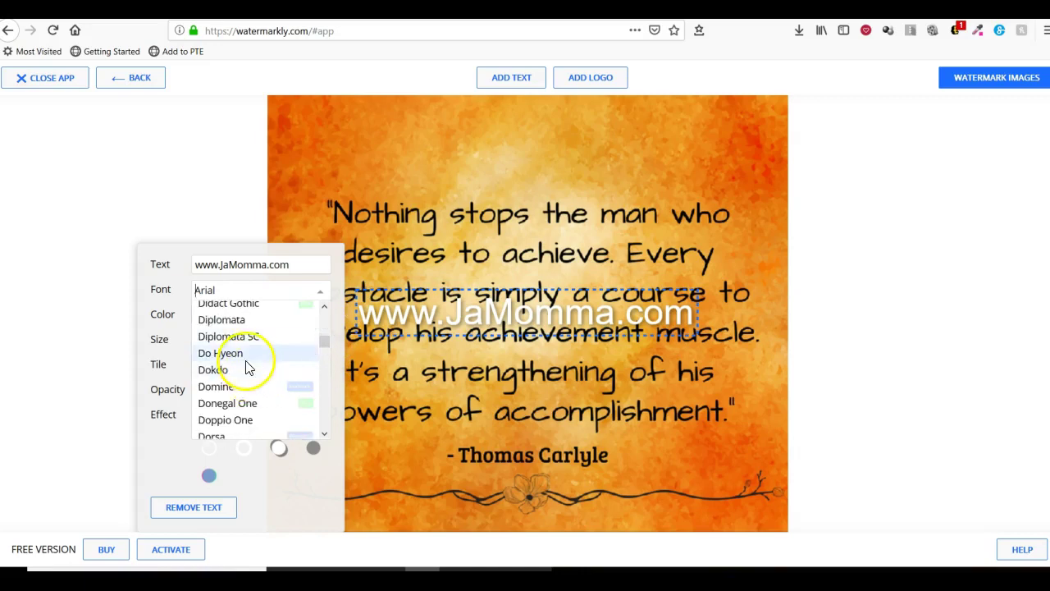
scroll(249, 365, "down", 2)
scroll(249, 365, "down", 1)
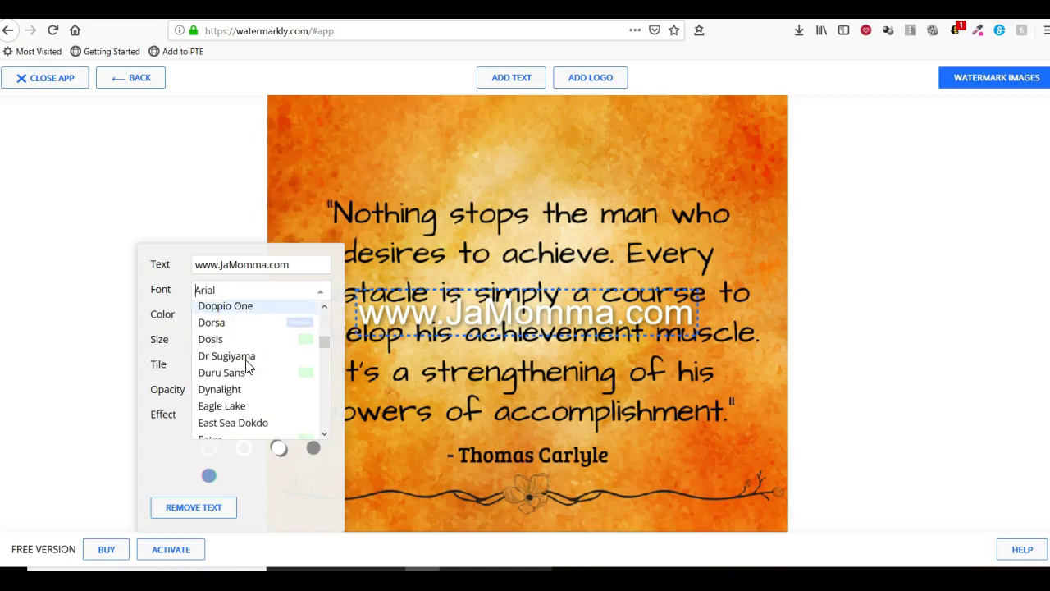
scroll(255, 355, "down", 4)
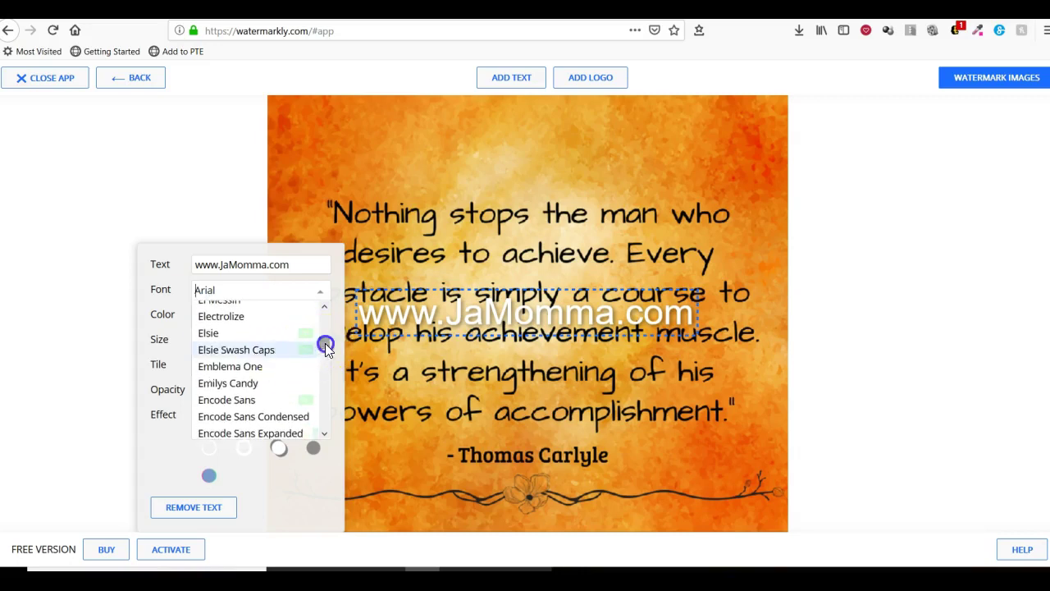
left_click_drag(323, 343, 325, 401)
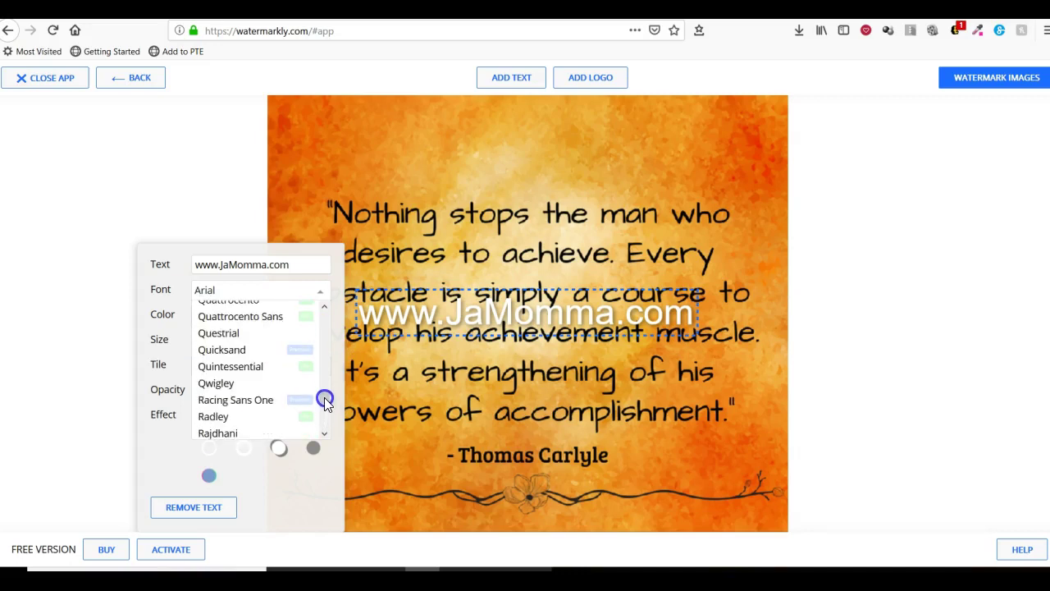
left_click_drag(325, 402, 323, 395)
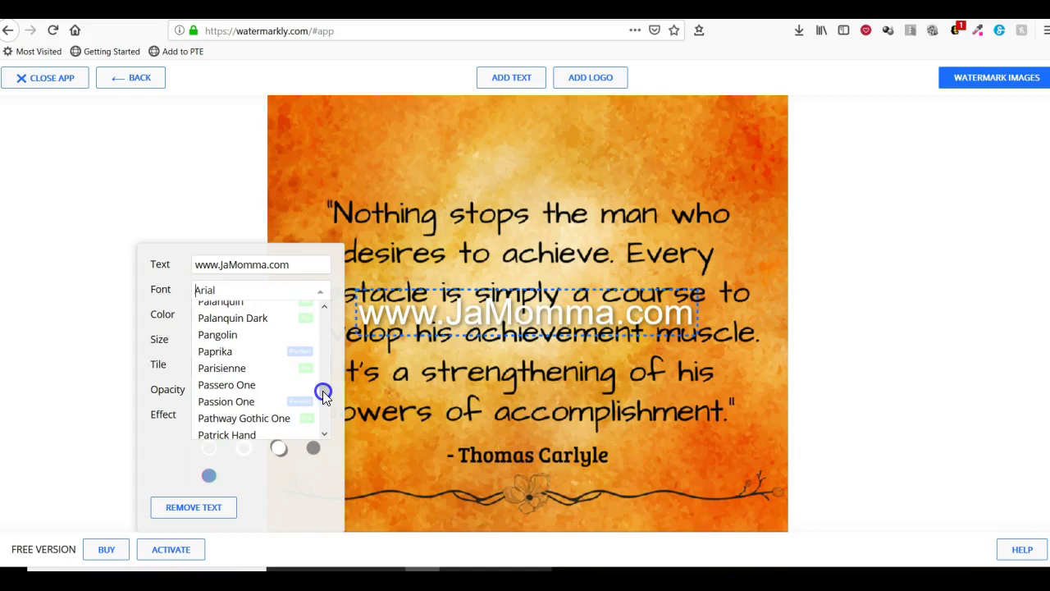
left_click_drag(323, 395, 324, 392)
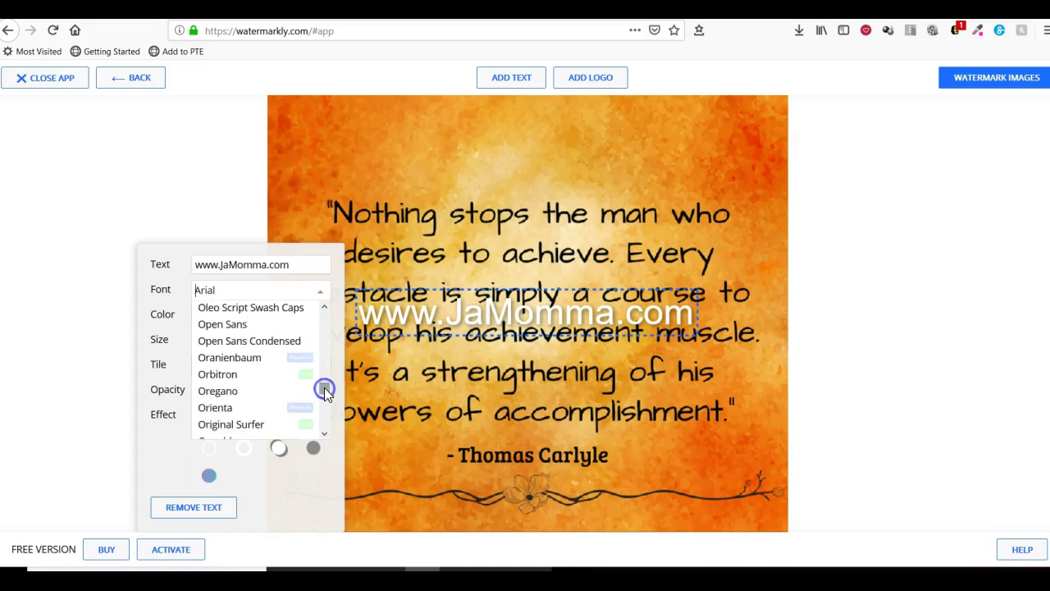
Step: Set the watermark font to Open Sans and make the text smaller
left_click(246, 323)
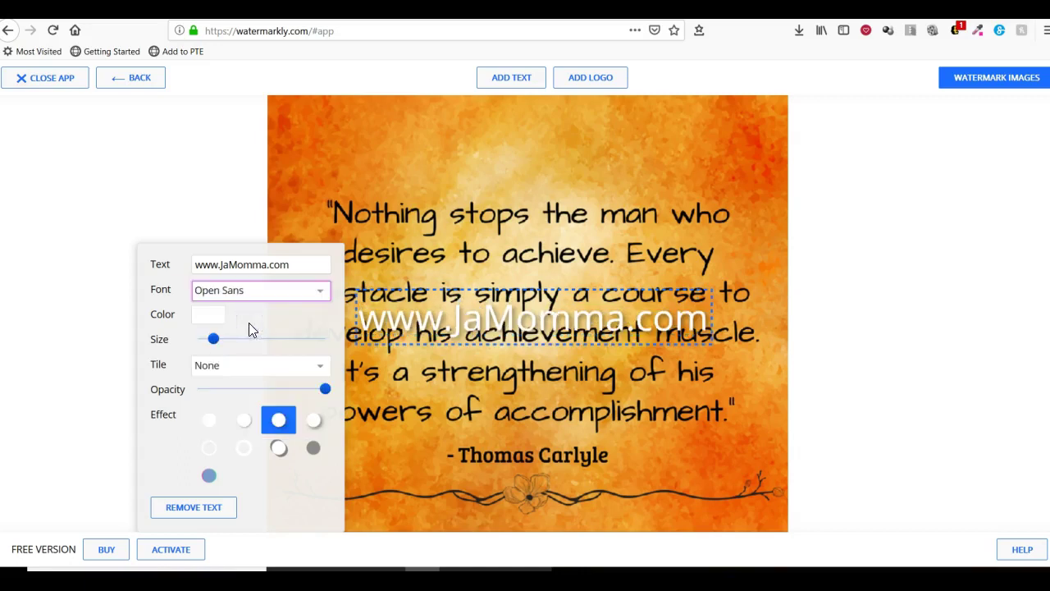
left_click(255, 330)
left_click_drag(261, 325, 206, 345)
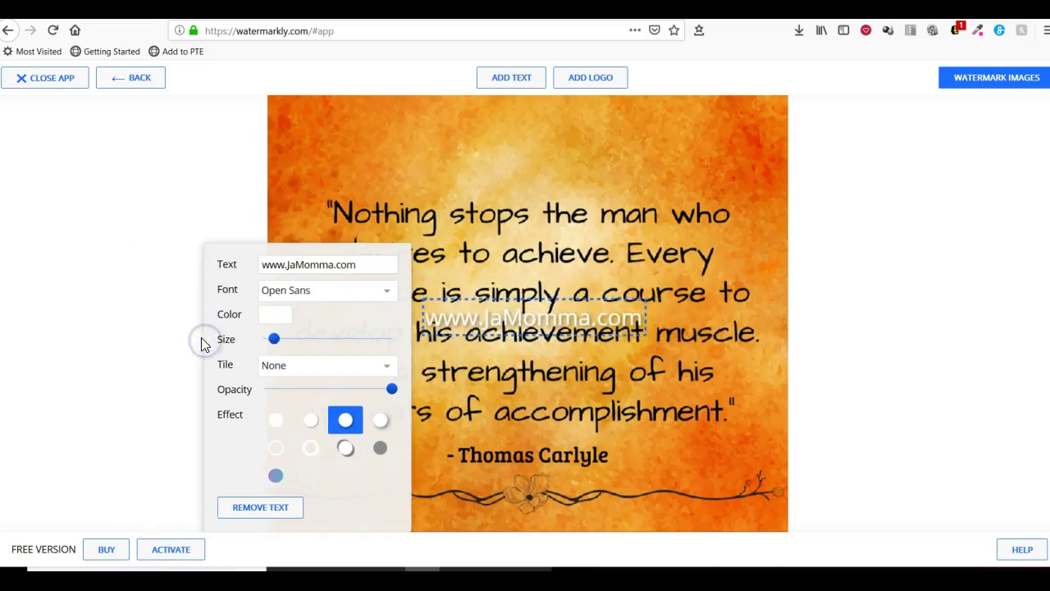
left_click(316, 326)
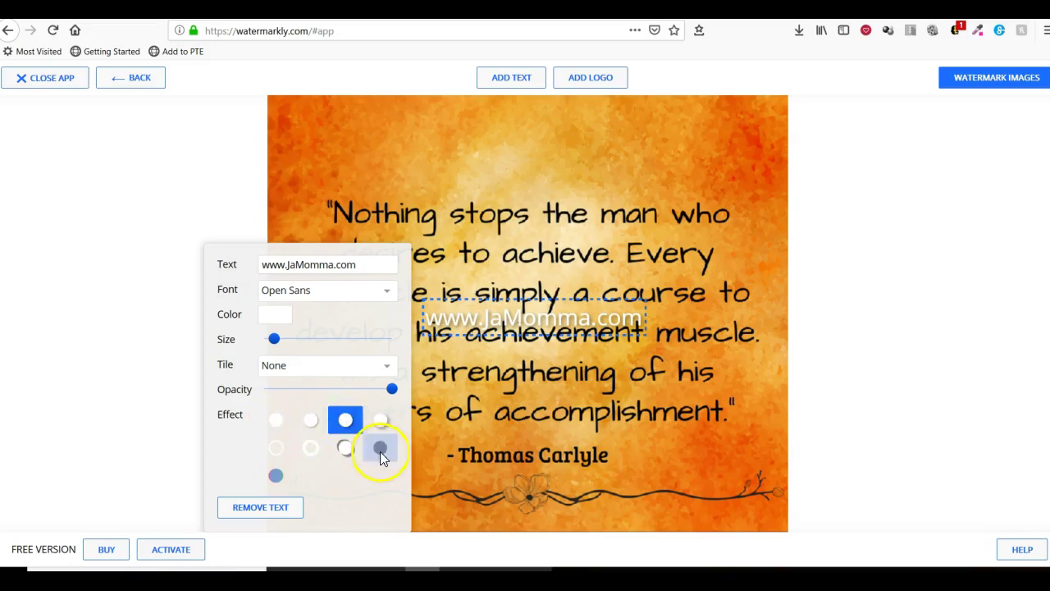
Step: Try the various text effect styles, settling on the soft shadow in the second row
left_click(275, 422)
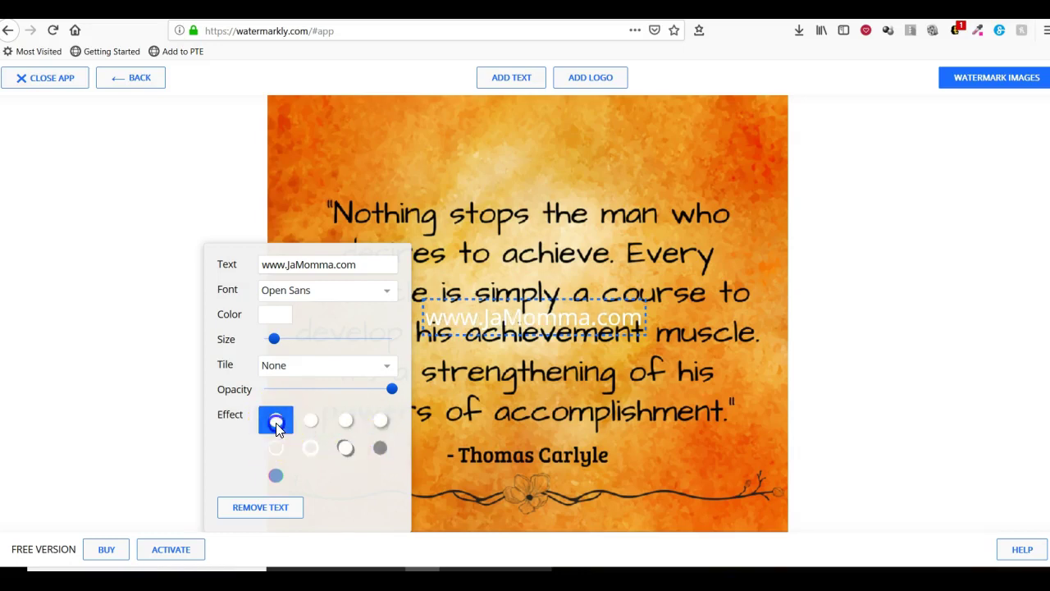
left_click(304, 422)
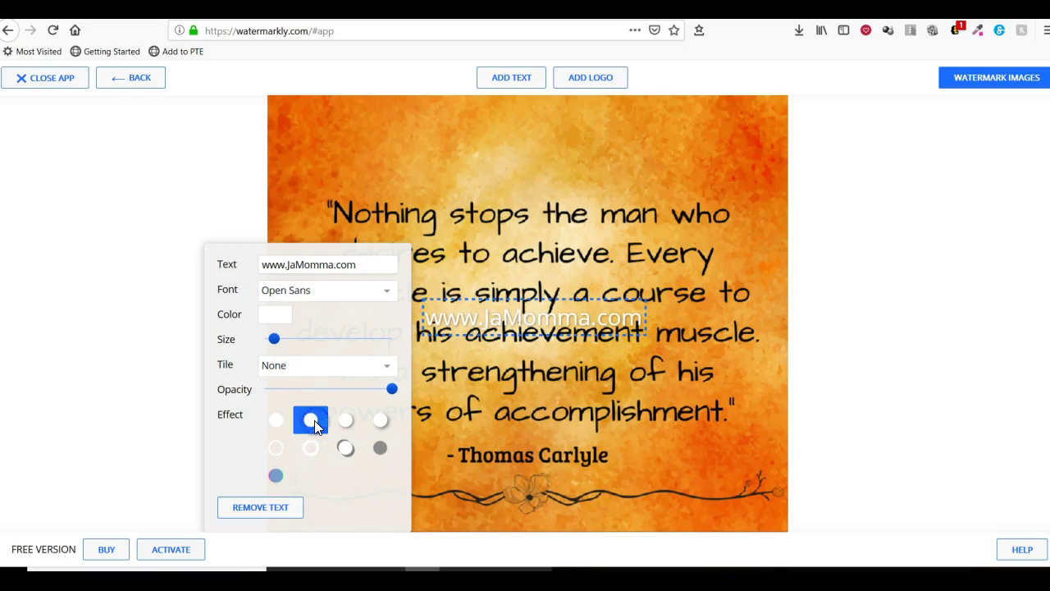
left_click(345, 447)
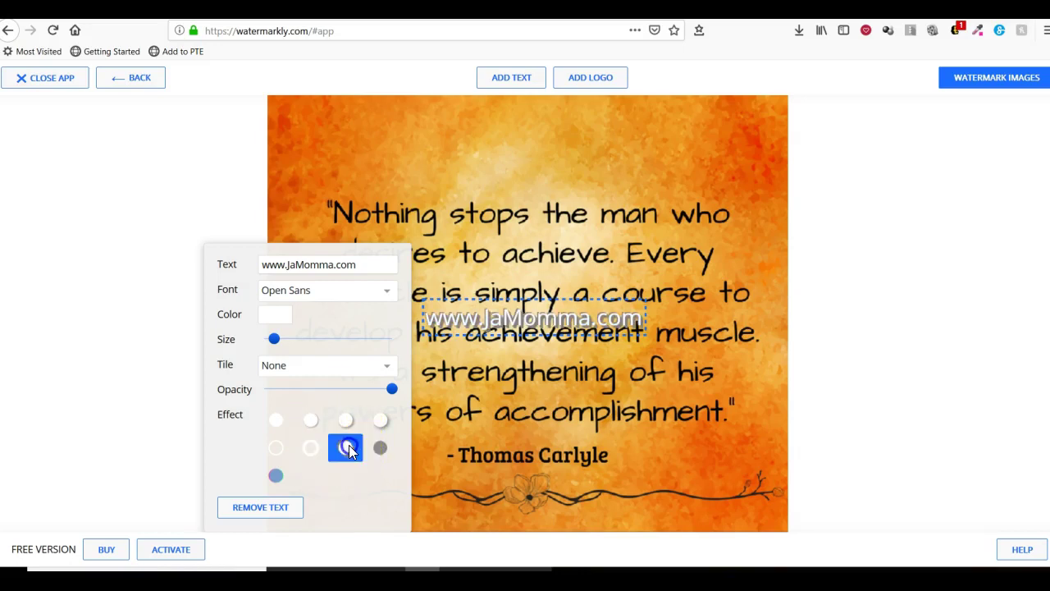
left_click(276, 477)
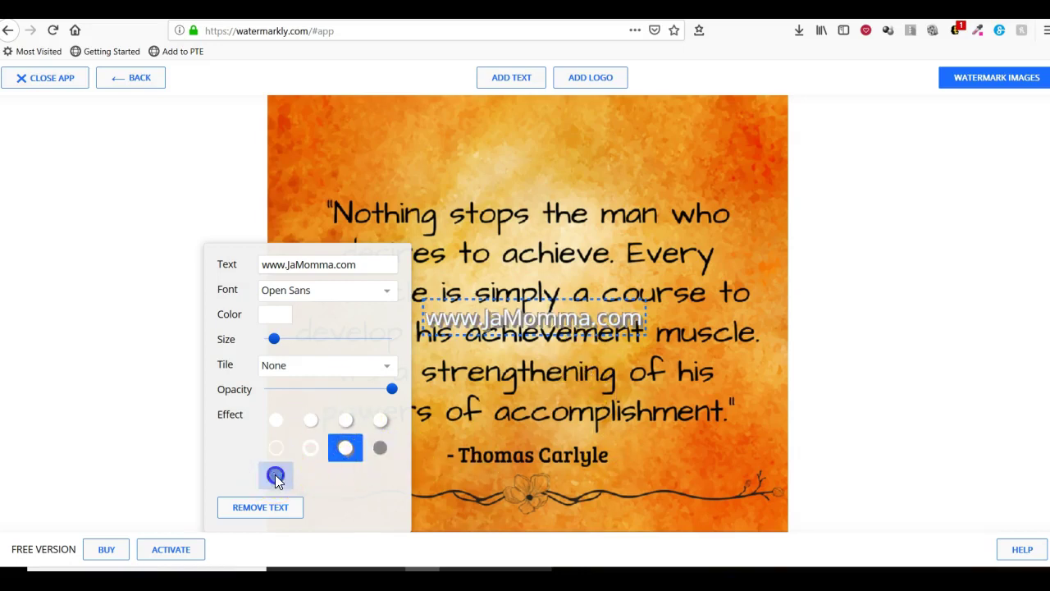
left_click(498, 316)
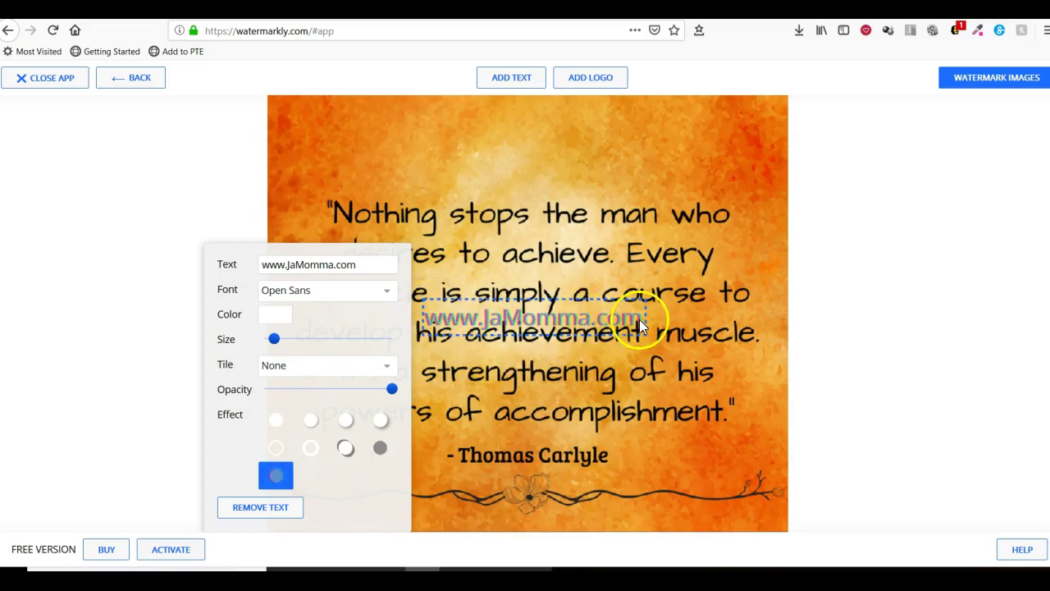
left_click(311, 448)
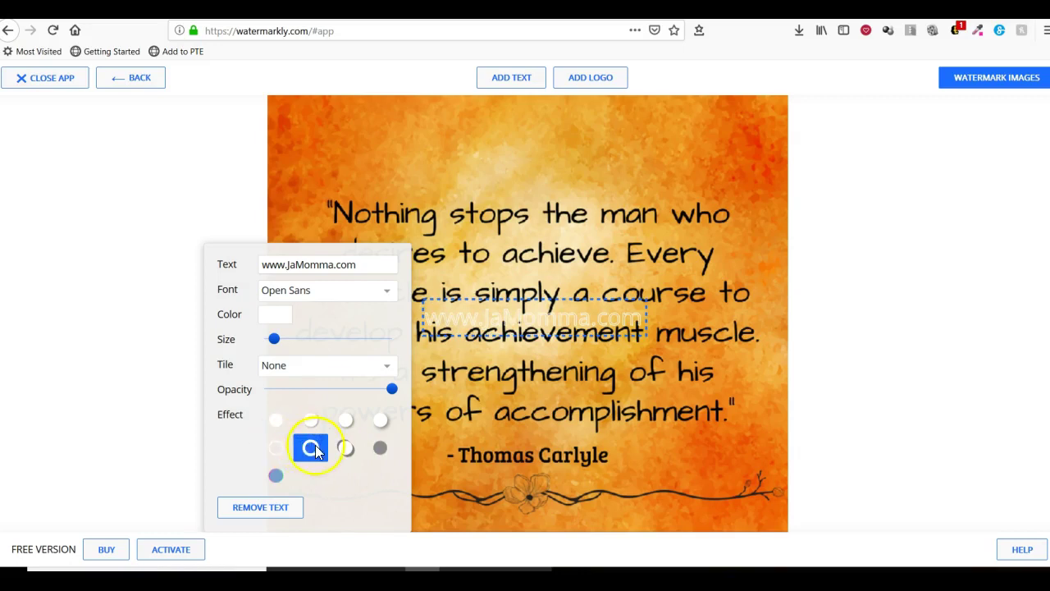
left_click(282, 450)
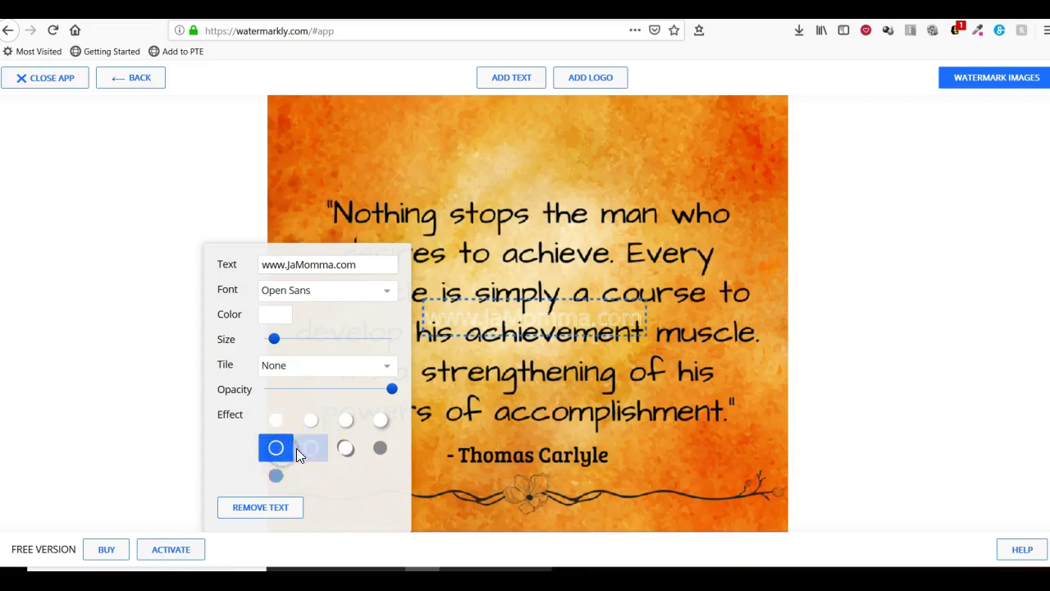
left_click(309, 448)
left_click(380, 449)
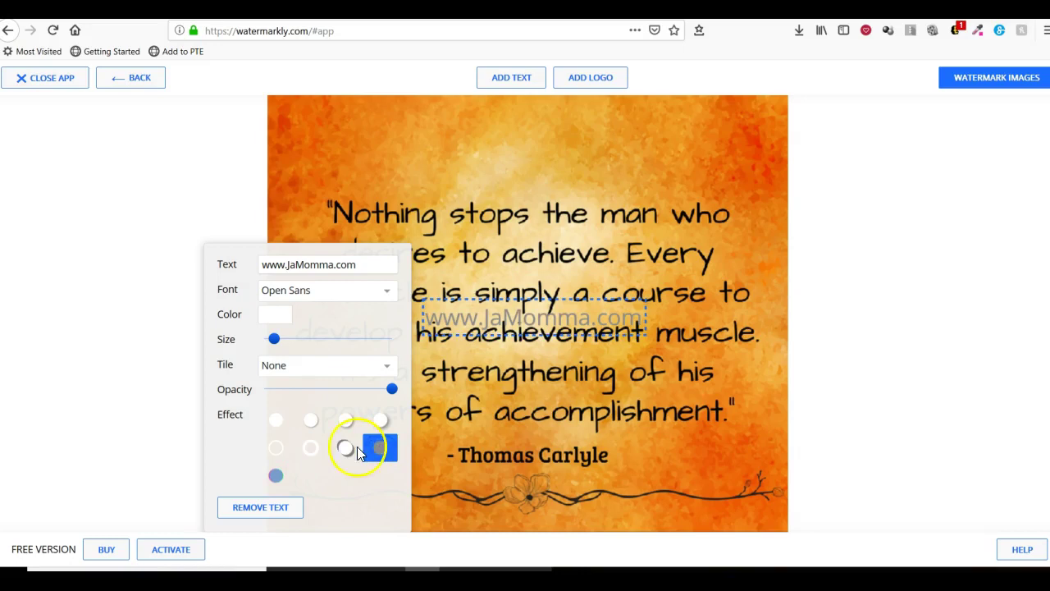
left_click(350, 448)
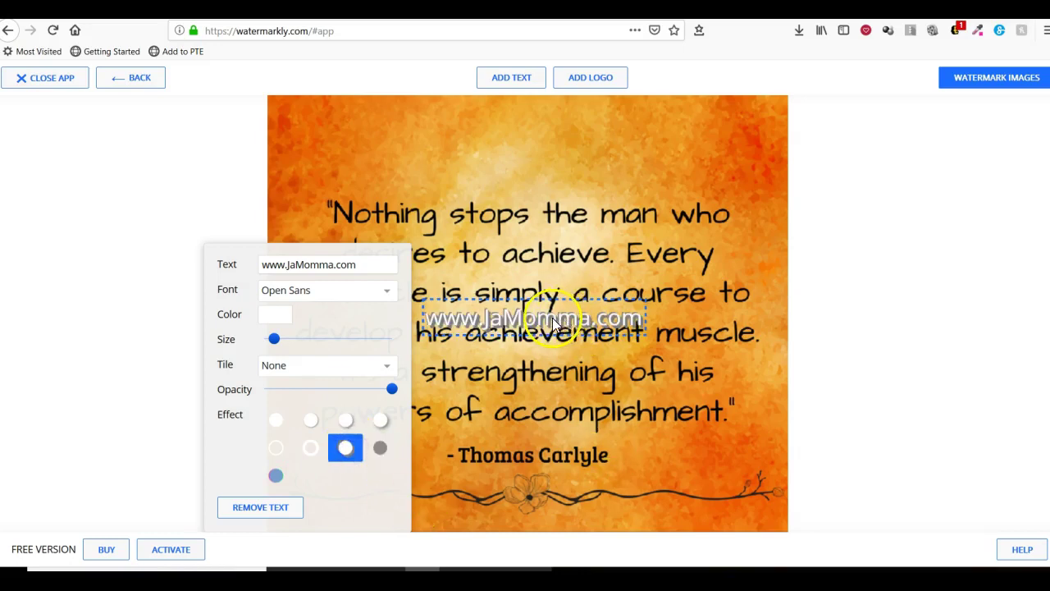
Step: Move the watermark to the image's top-right corner and lower its opacity
left_click_drag(555, 325, 673, 138)
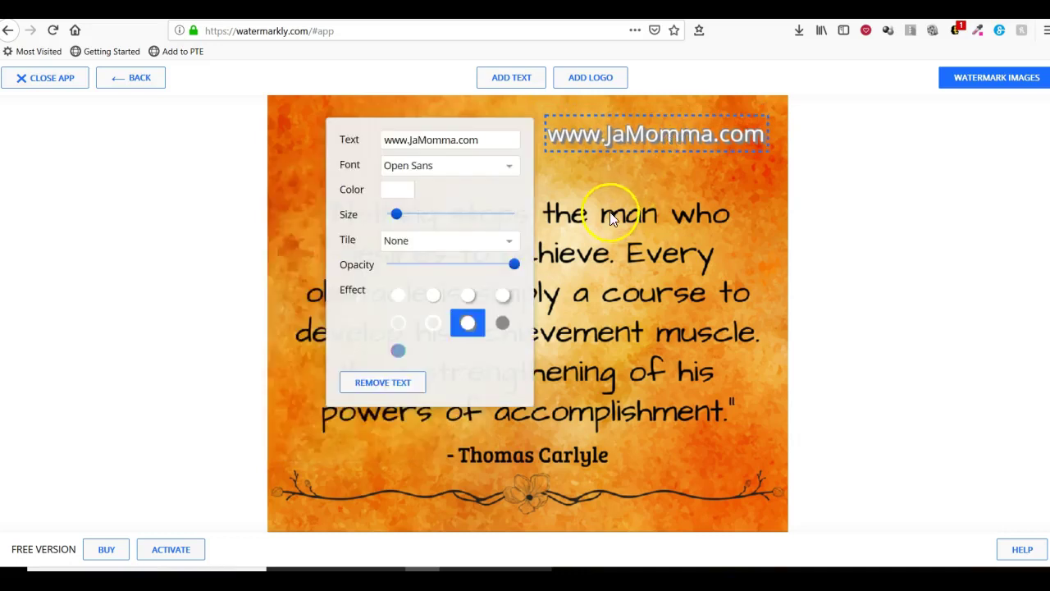
left_click_drag(513, 265, 443, 271)
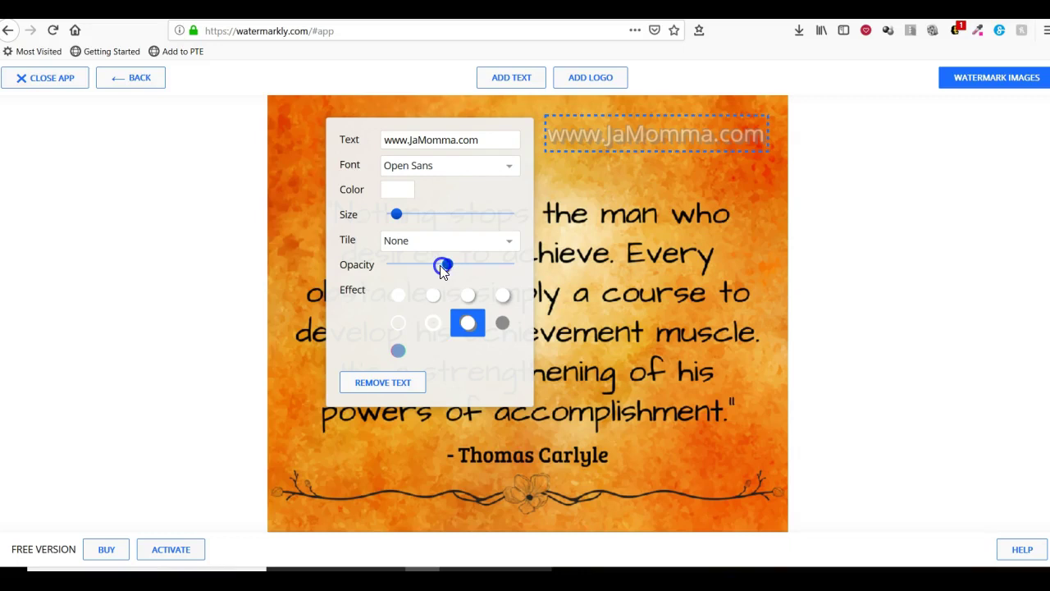
left_click_drag(445, 261, 420, 270)
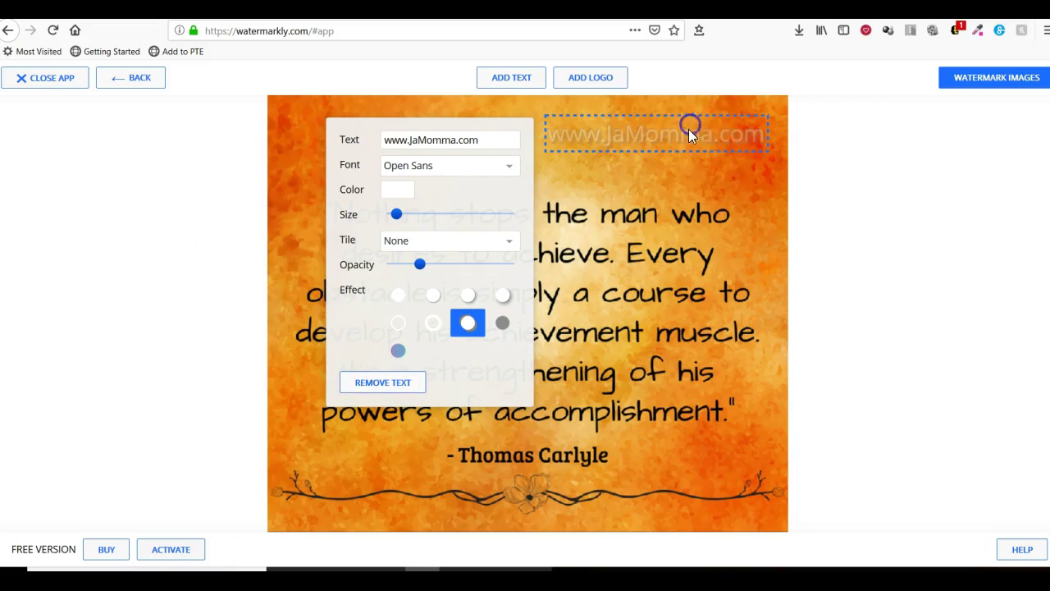
Step: Compare the darker effect, return to the lighter shadow, and deselect the watermark
left_click(506, 324)
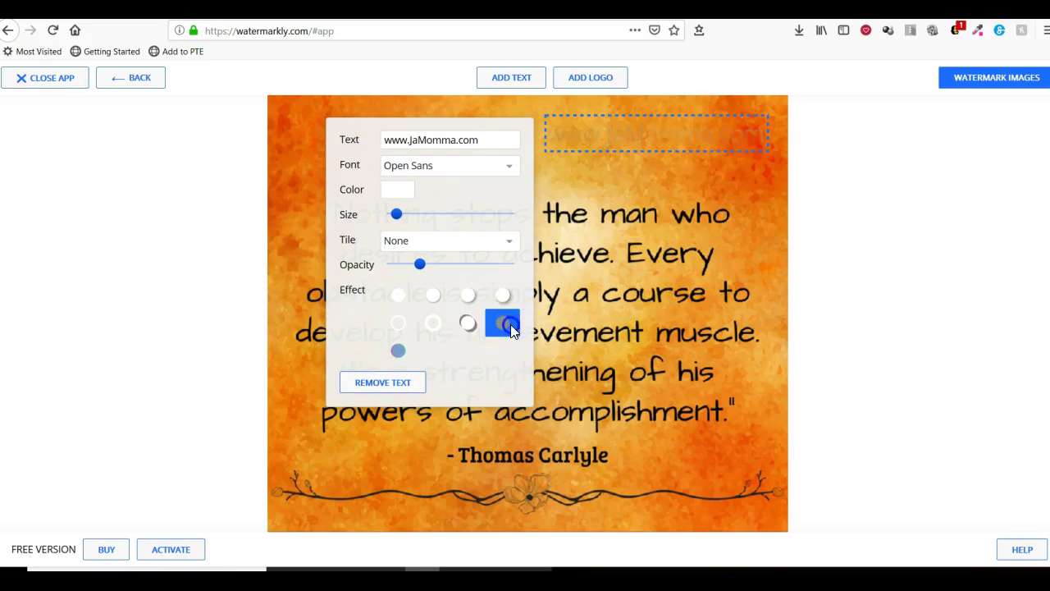
left_click(475, 327)
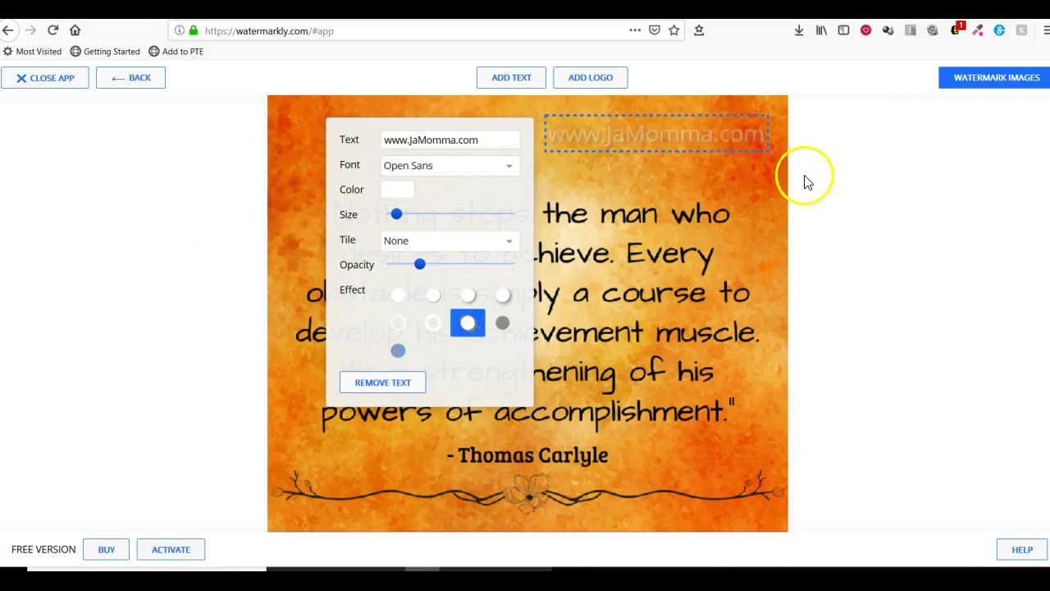
left_click(747, 166)
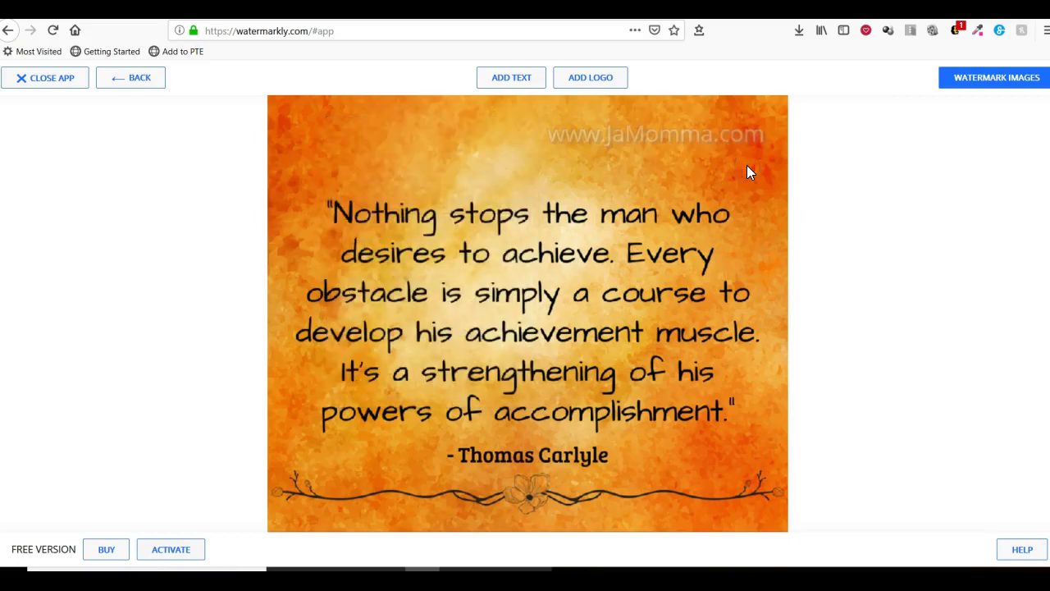
left_click(969, 169)
left_click(919, 169)
Step: Bring up Output Settings and read the watermark auto-scale explanation
left_click(987, 82)
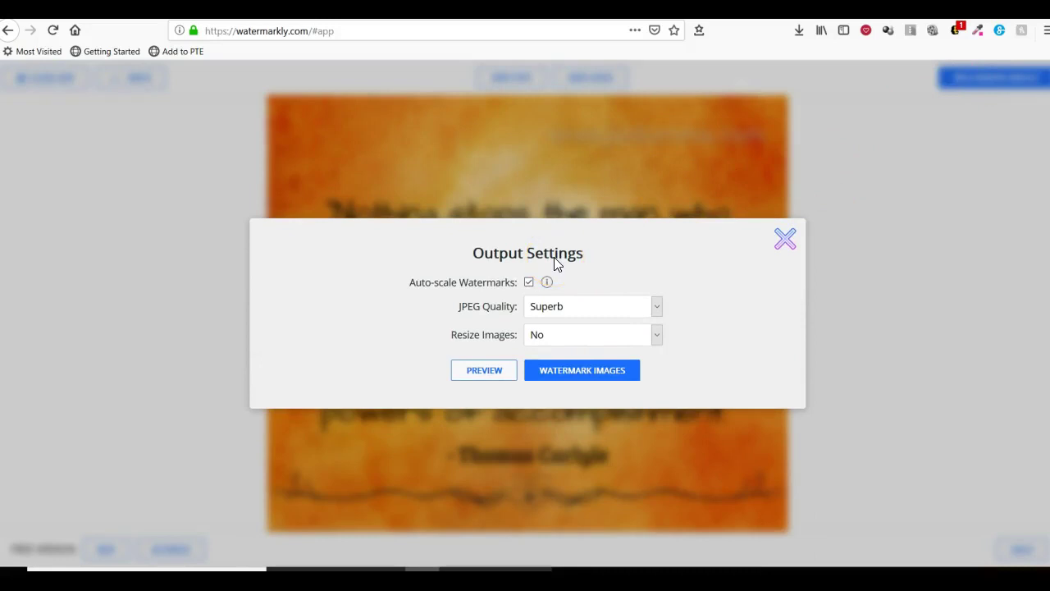
left_click(576, 268)
mouse_move(548, 283)
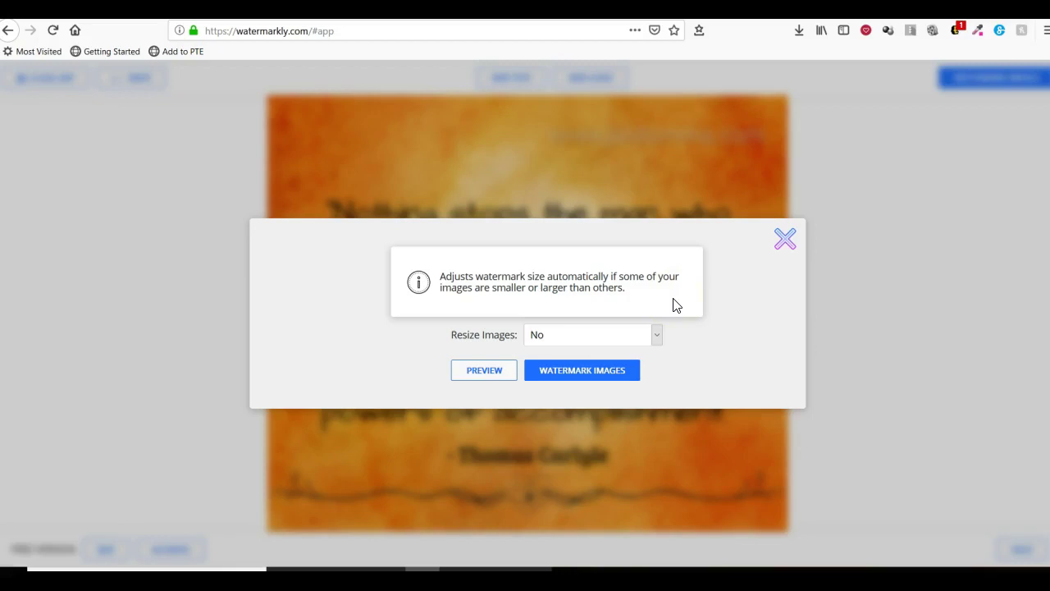
left_click(718, 298)
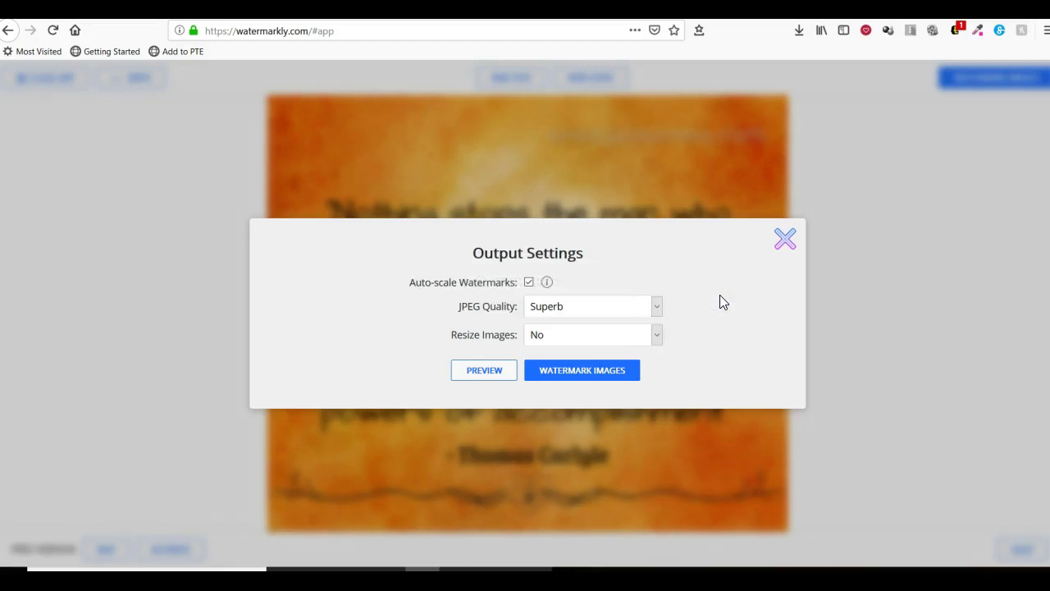
Step: Keep JPEG quality at Superb and image resizing at No
left_click(657, 305)
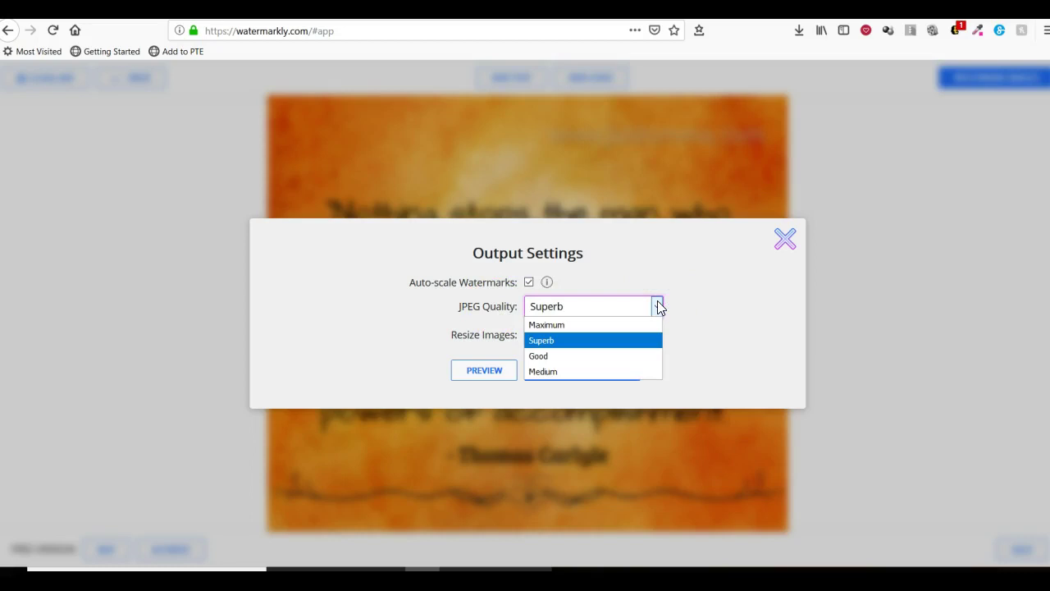
left_click(658, 305)
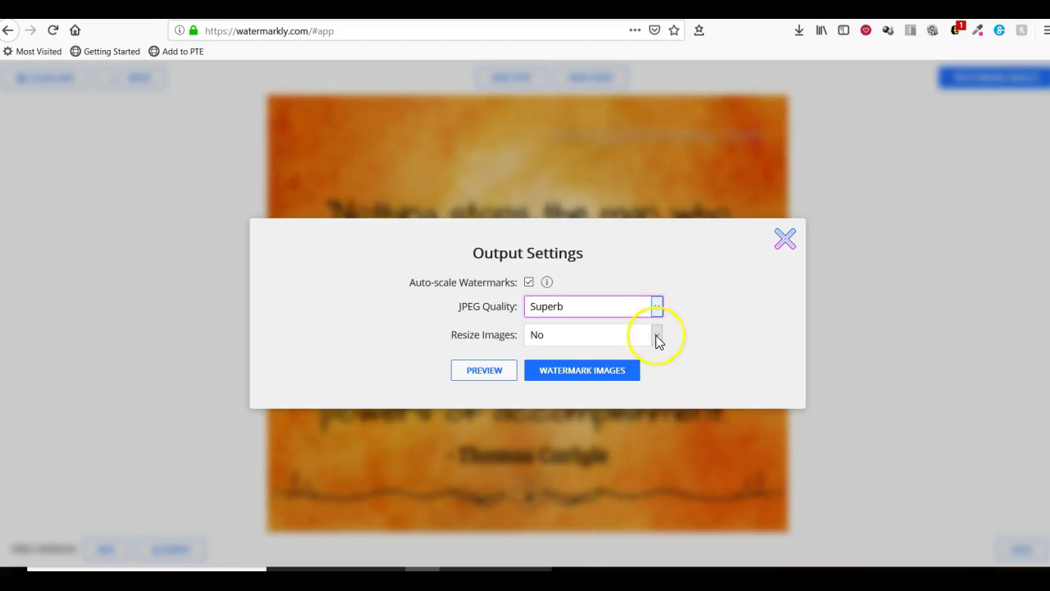
left_click(657, 335)
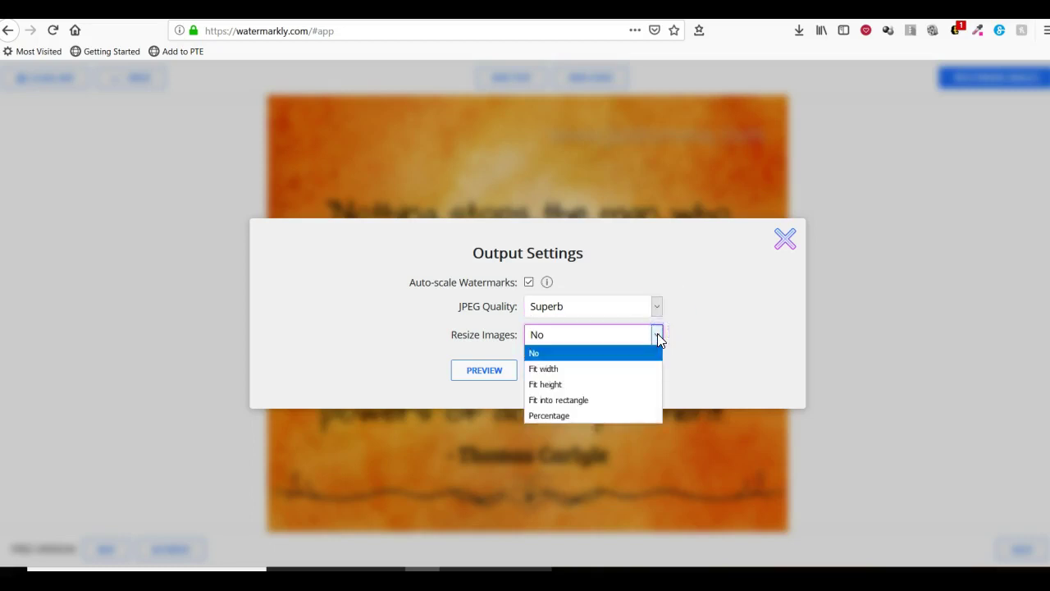
left_click(657, 335)
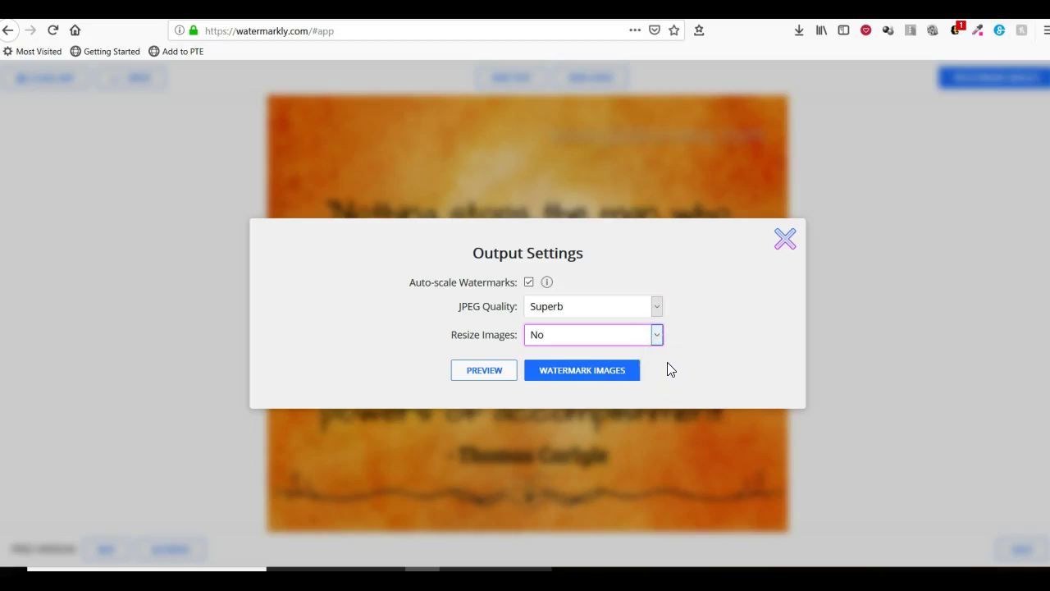
Step: Preview the watermarked quote images one by one, including the portrait ones, then close the preview
left_click(481, 373)
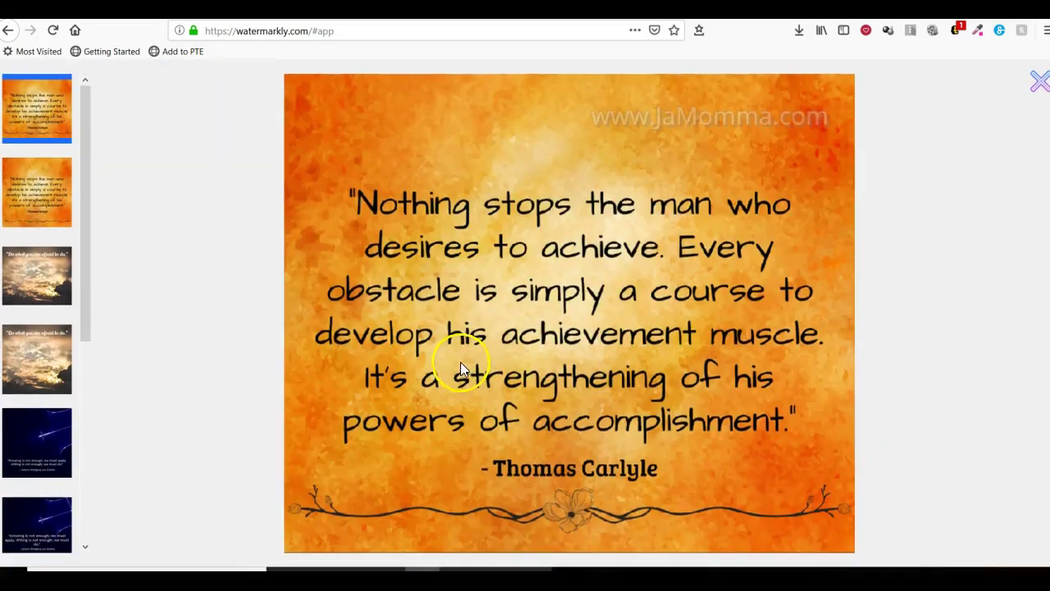
left_click(41, 274)
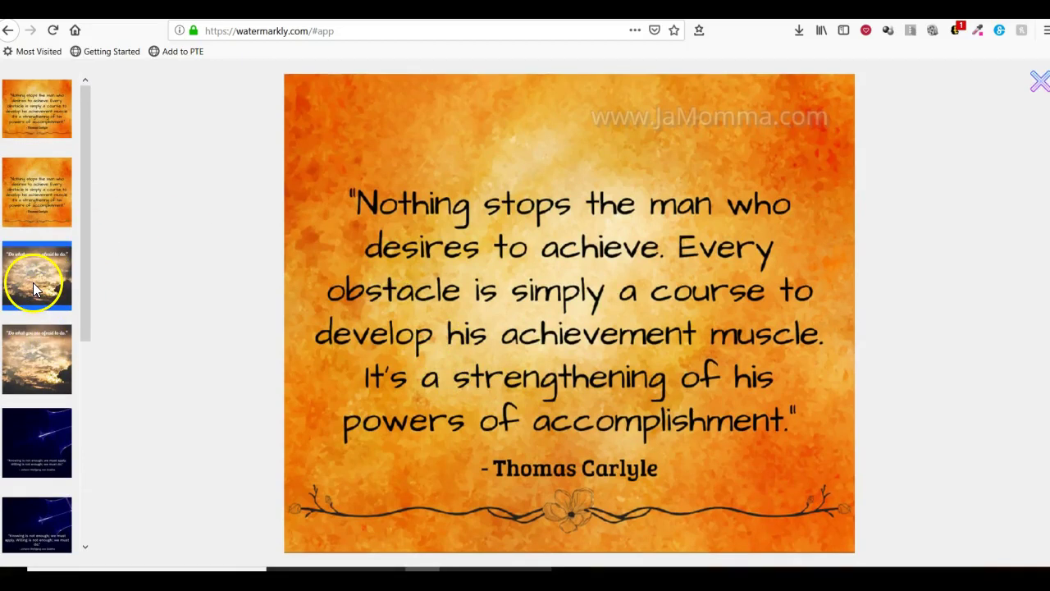
left_click(32, 345)
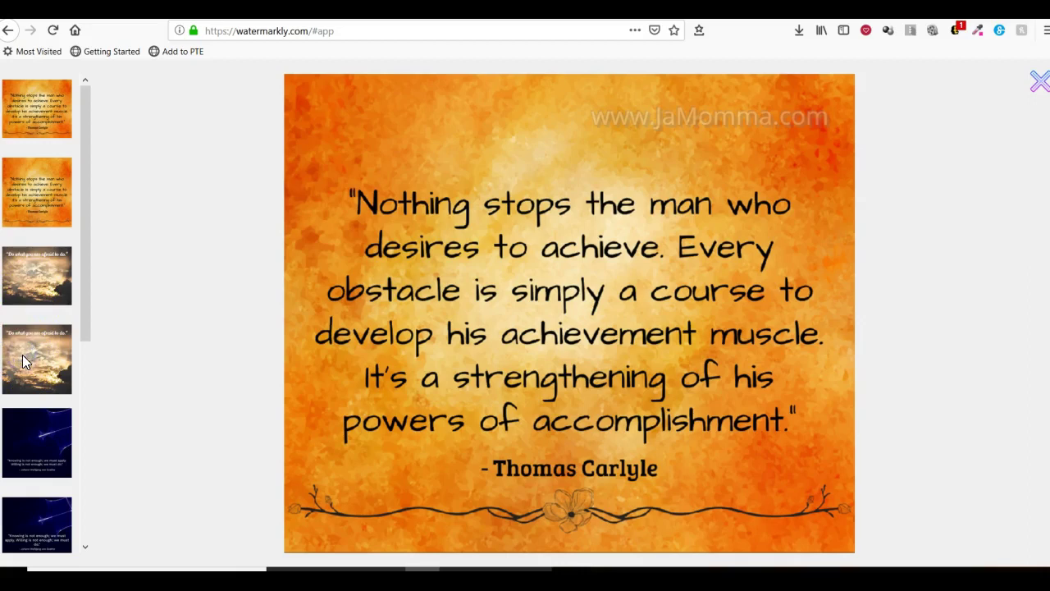
left_click(28, 437)
left_click(74, 390)
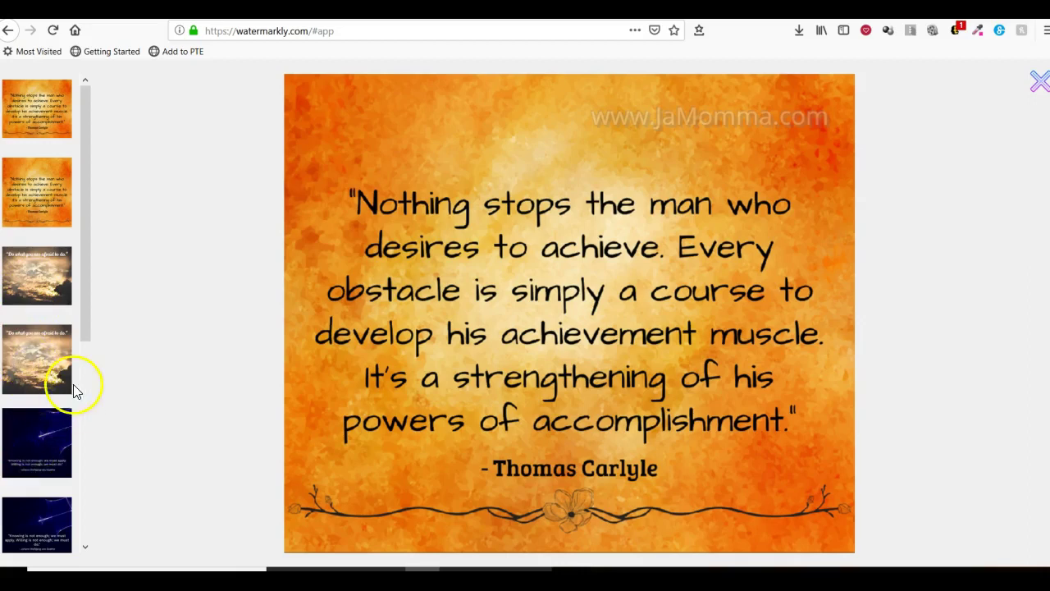
scroll(33, 345, "down", 5)
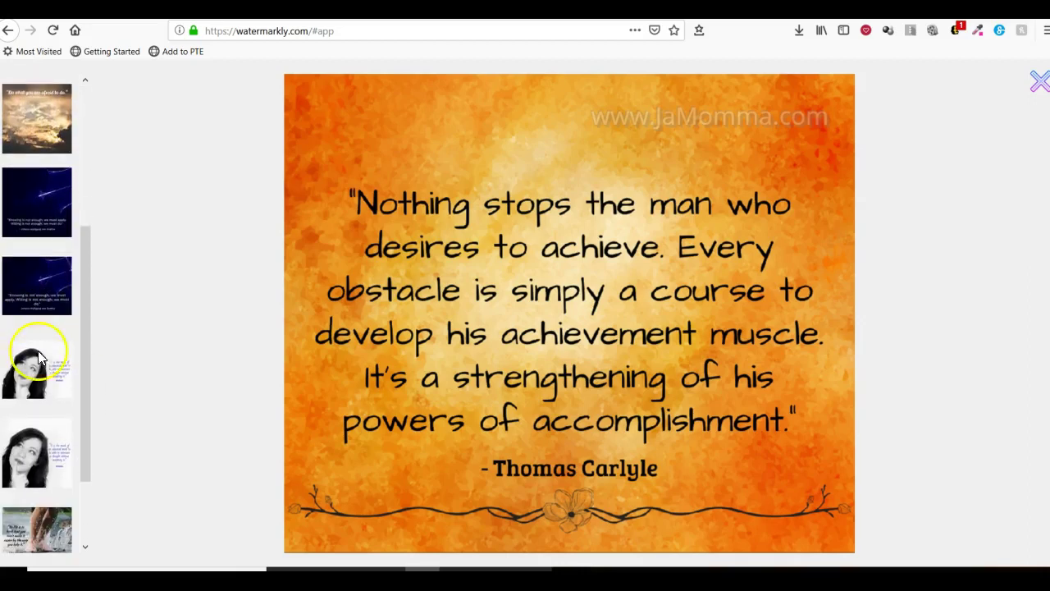
left_click(38, 354)
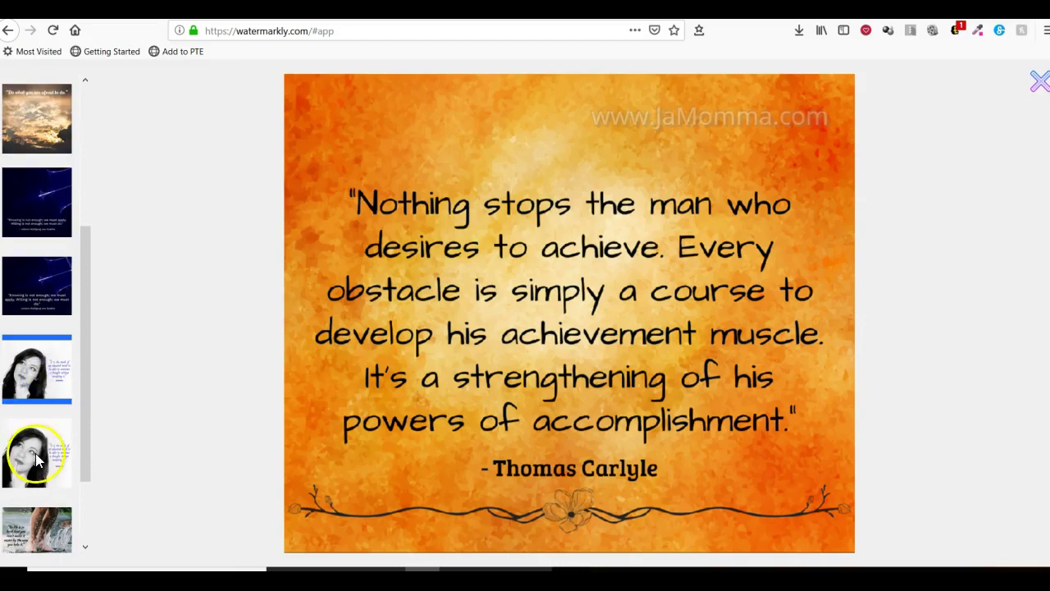
left_click(29, 525)
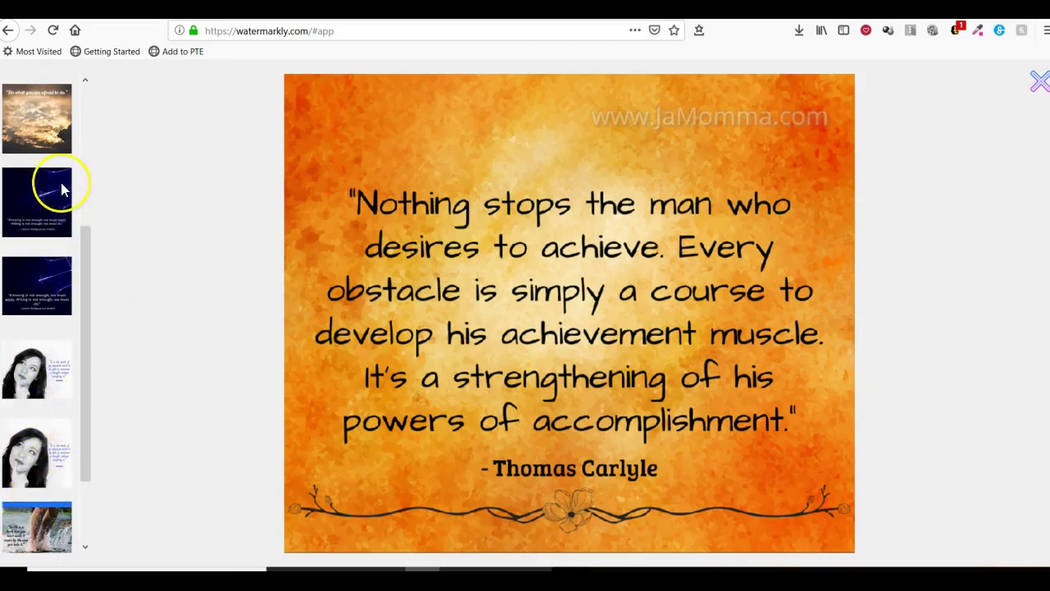
scroll(61, 182, "up", 5)
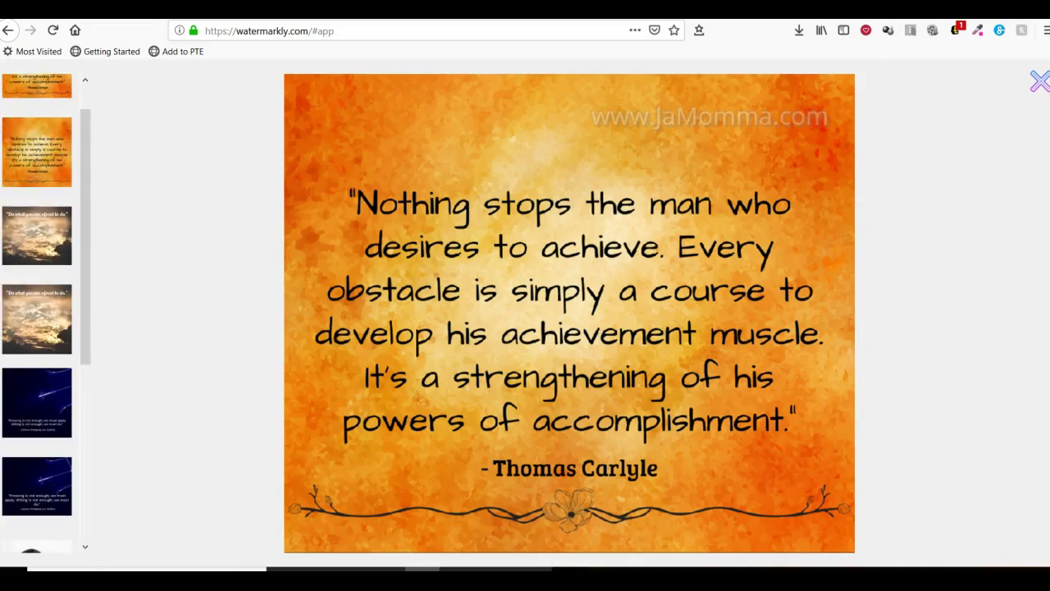
left_click(1039, 81)
Step: Watermark all ten quote images, then start and cancel an Attitude_Glasgow_IG.png download
left_click(1036, 82)
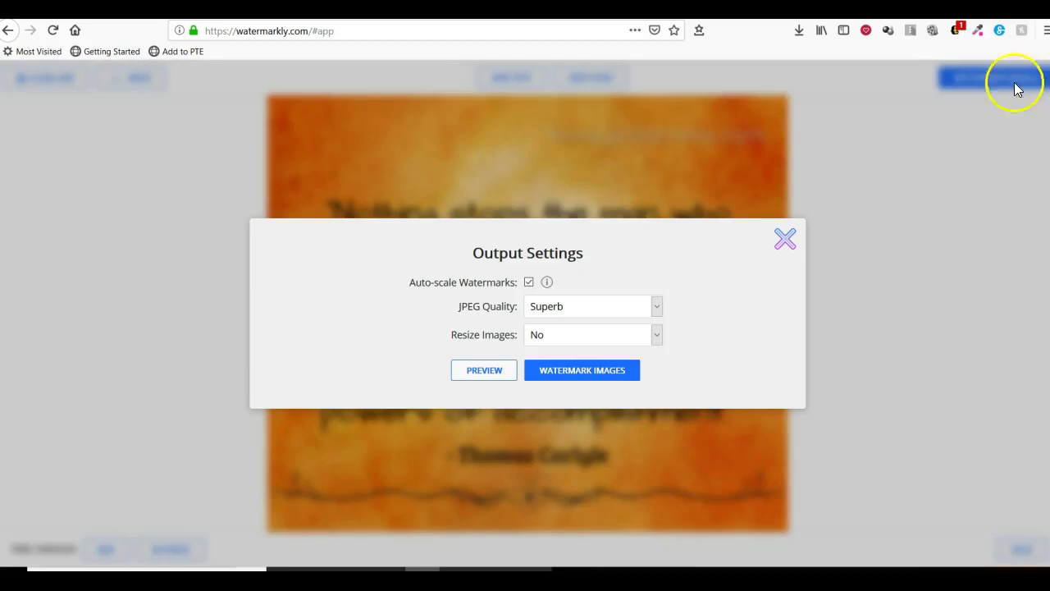
left_click(568, 372)
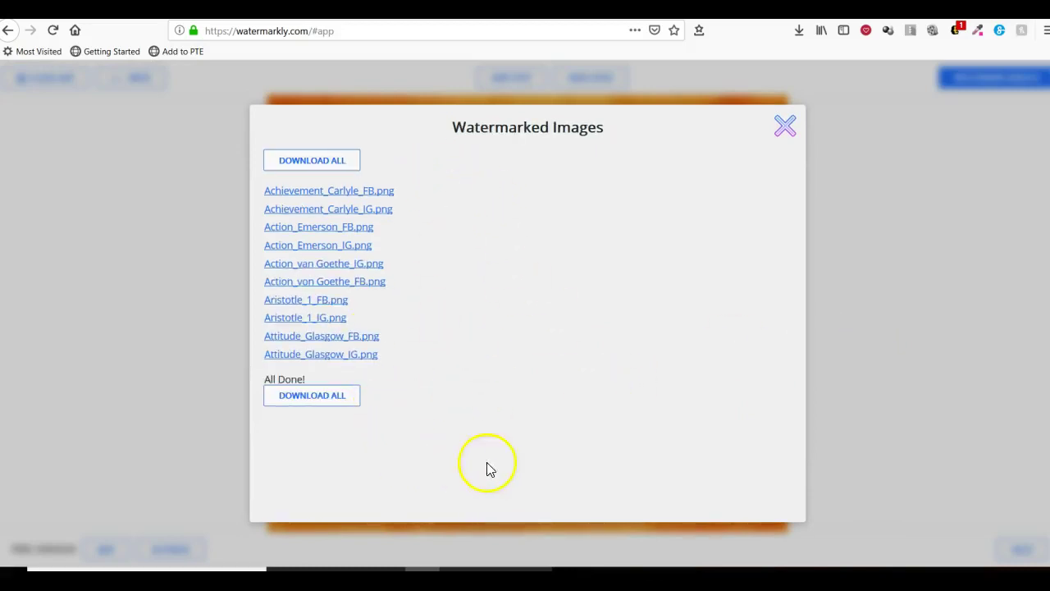
right_click(369, 363)
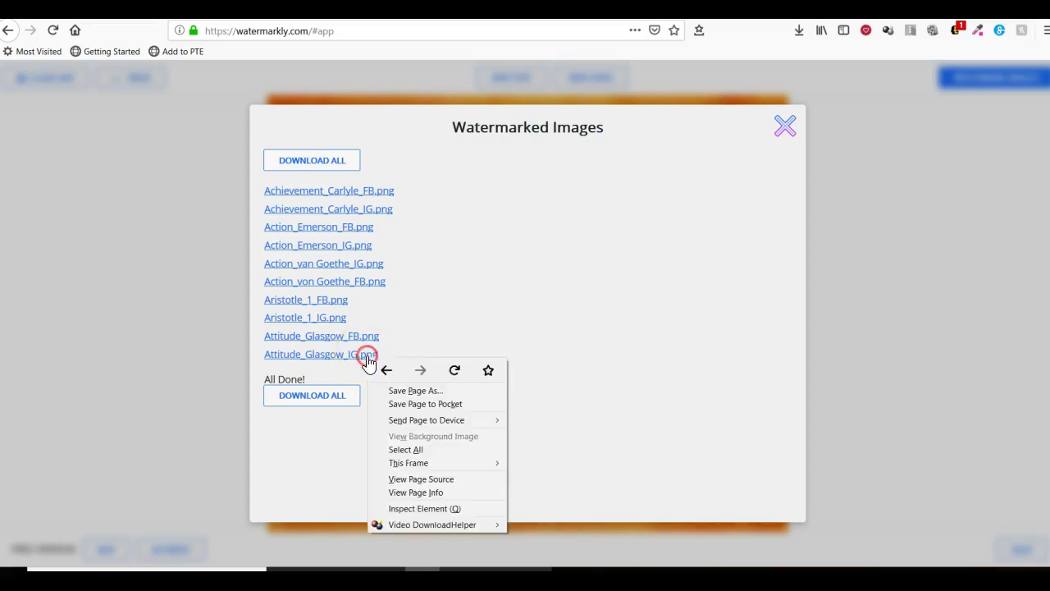
left_click(357, 355)
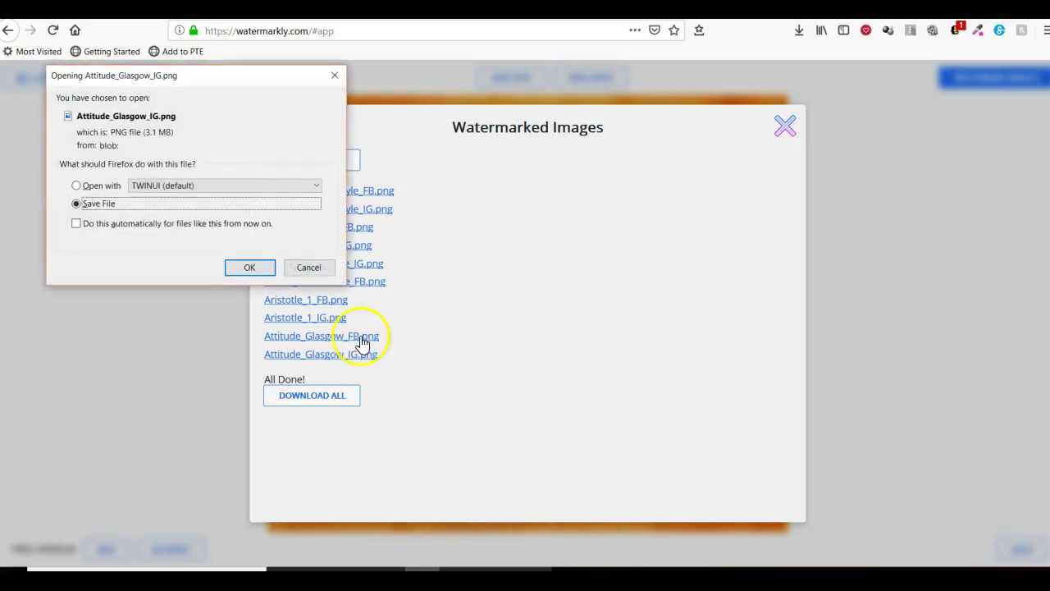
left_click(300, 269)
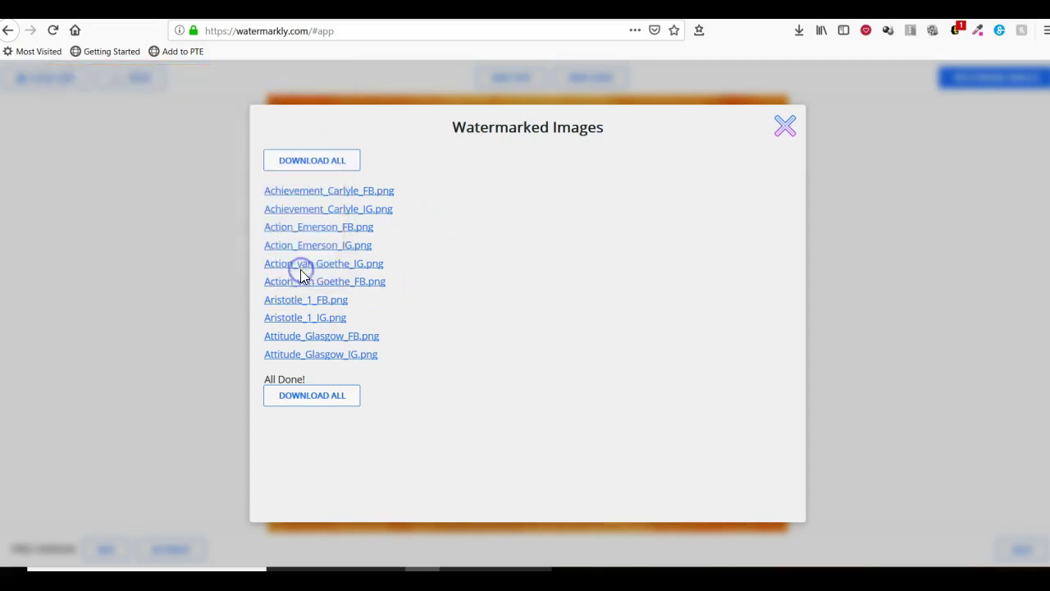
Step: Save Attitude_Glasgow_IG.png to disk after cancelling an Achievement_Carlyle_FB.png download
left_click(371, 192)
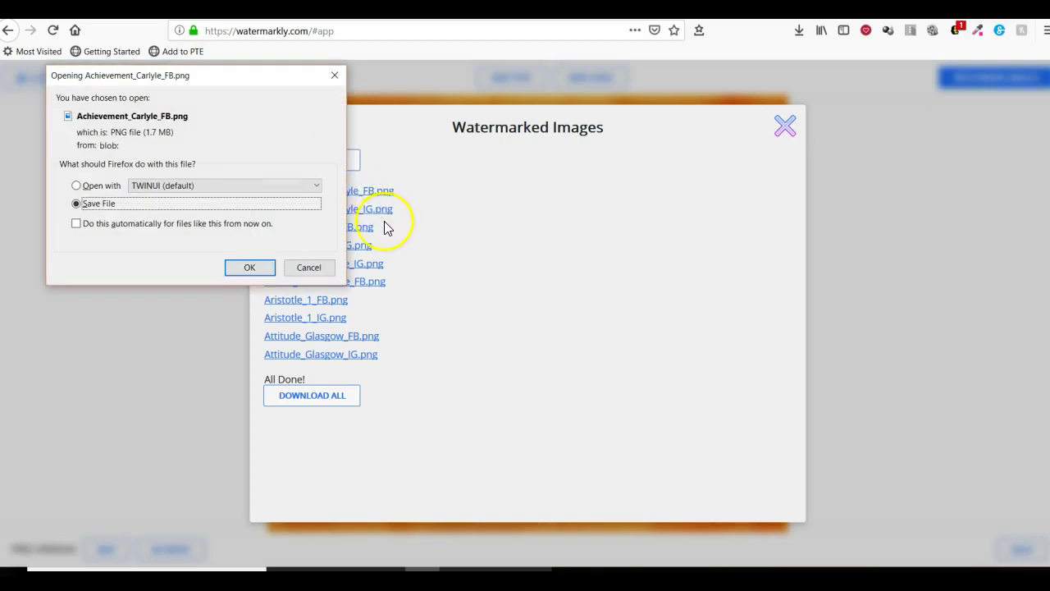
left_click(301, 265)
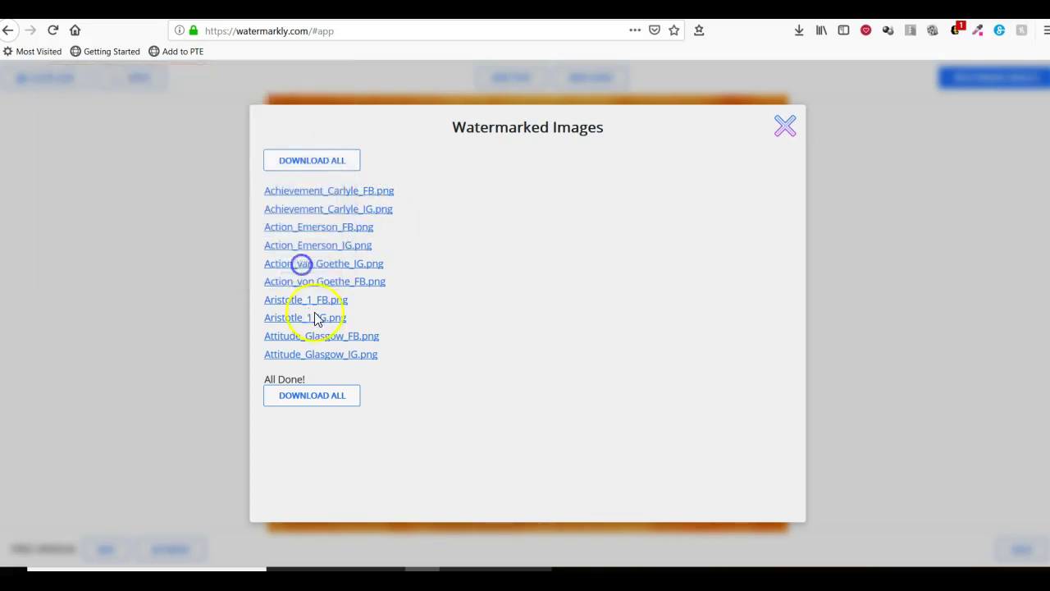
left_click(342, 354)
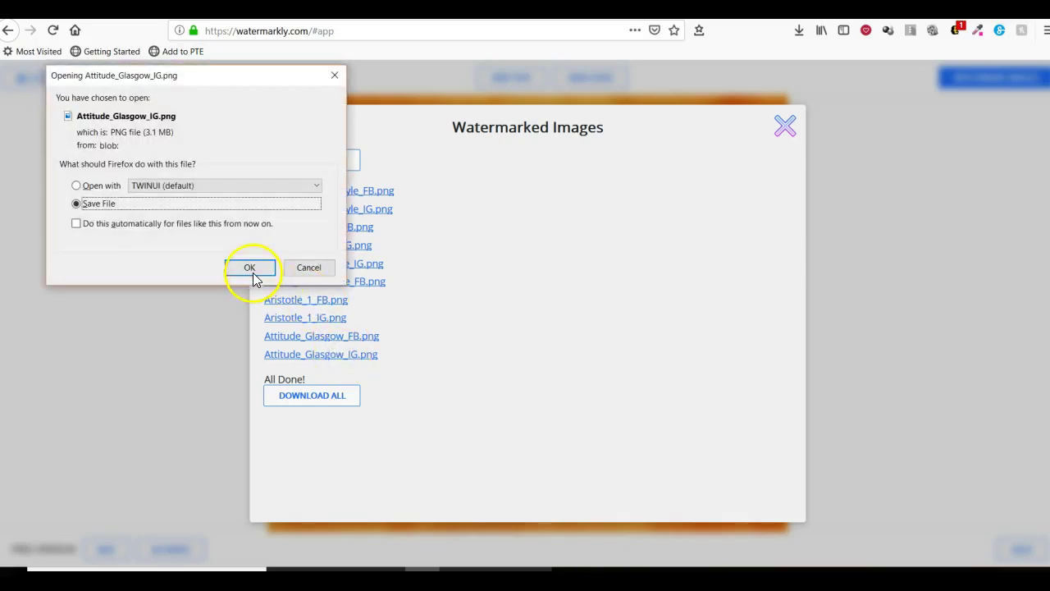
left_click(249, 268)
left_click(534, 233)
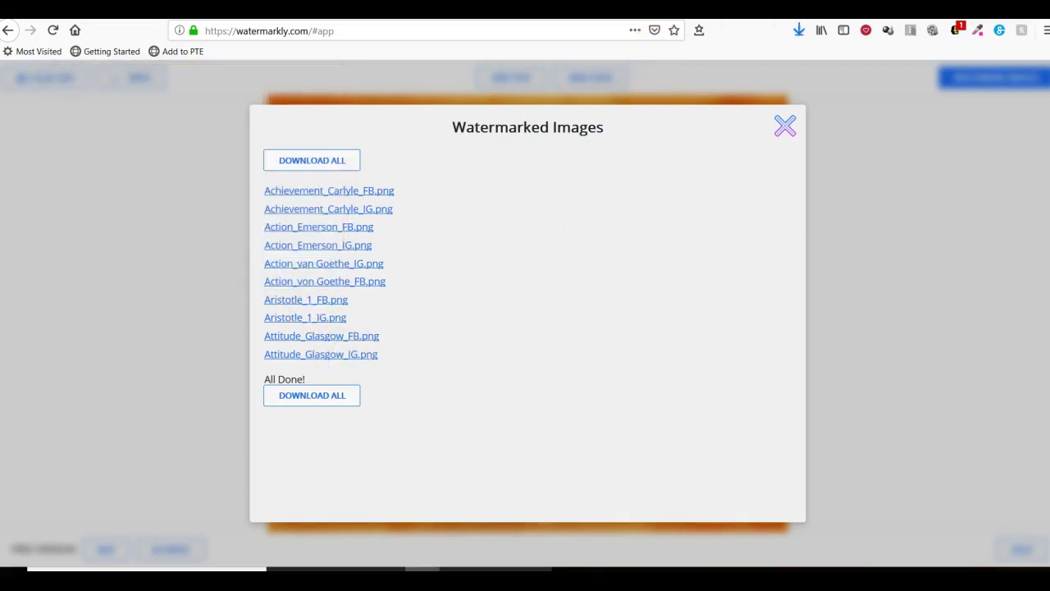
left_click(798, 30)
Step: Open Attitude_Glasgow_IG.png from the Downloads panel in Photos and maximize it
left_click(699, 72)
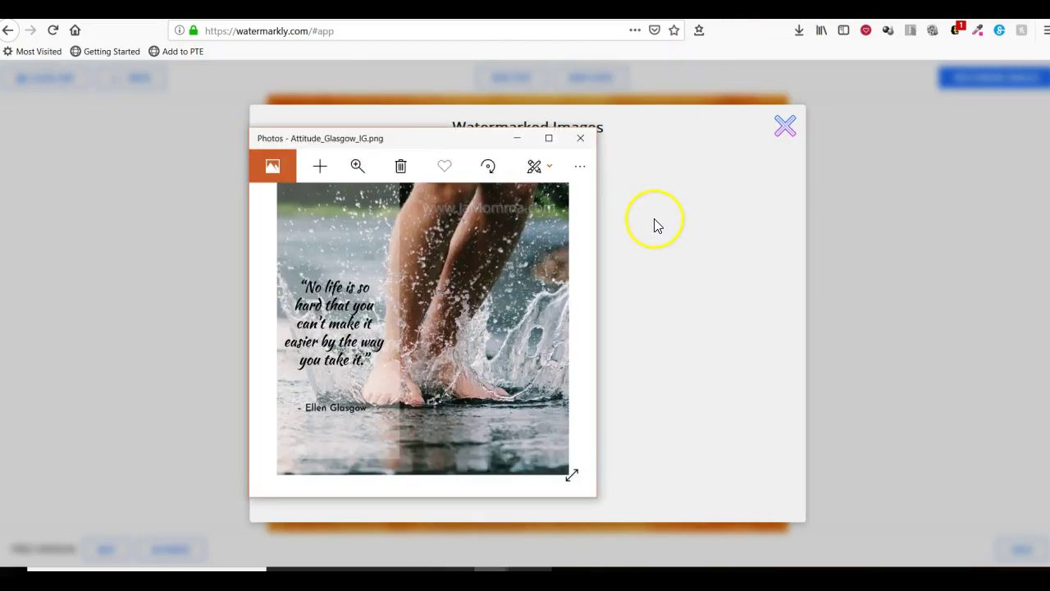
left_click(549, 139)
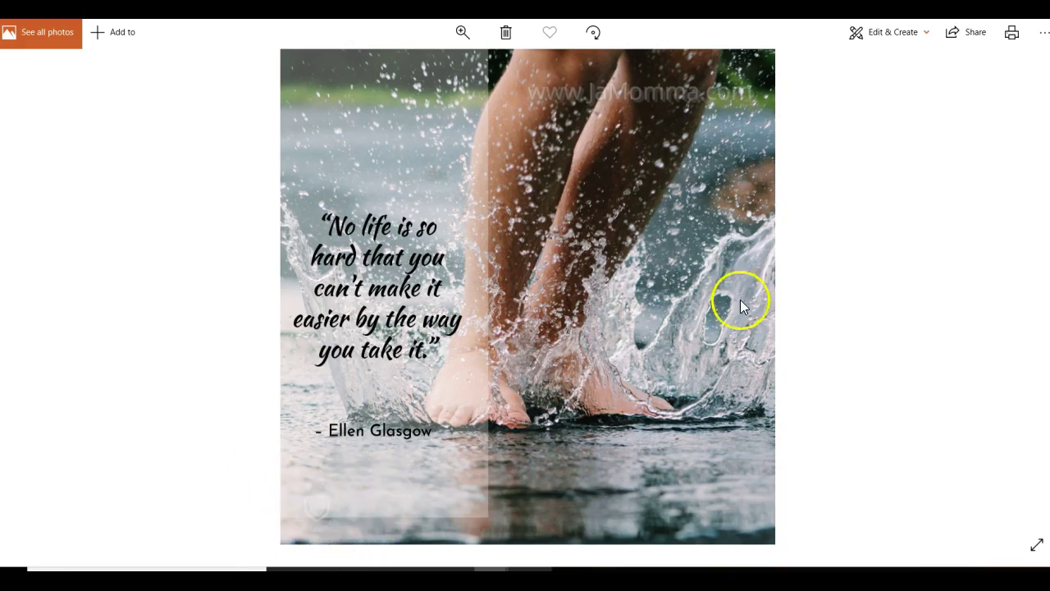
Step: Close Photos and the Watermarked Images list, then scroll through the Basic, Plus and Premium pricing plans
key("alt+Tab")
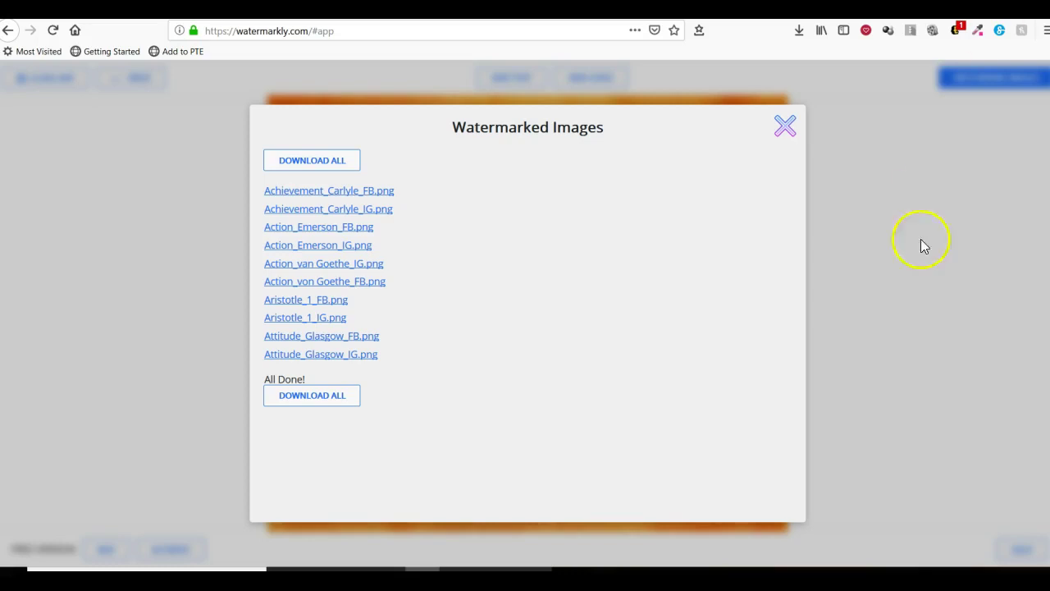
left_click(785, 125)
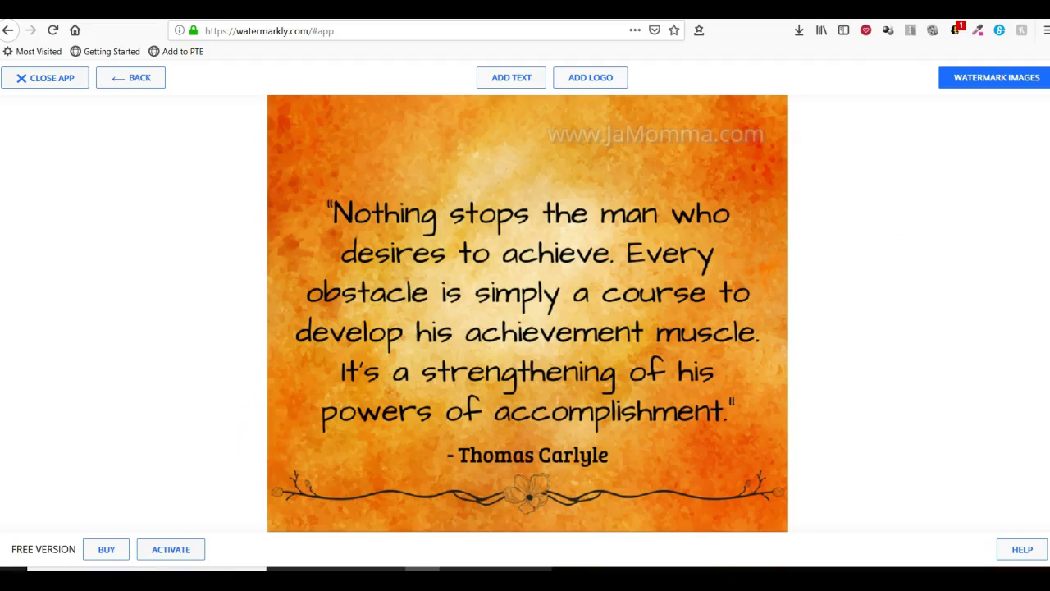
left_click(111, 550)
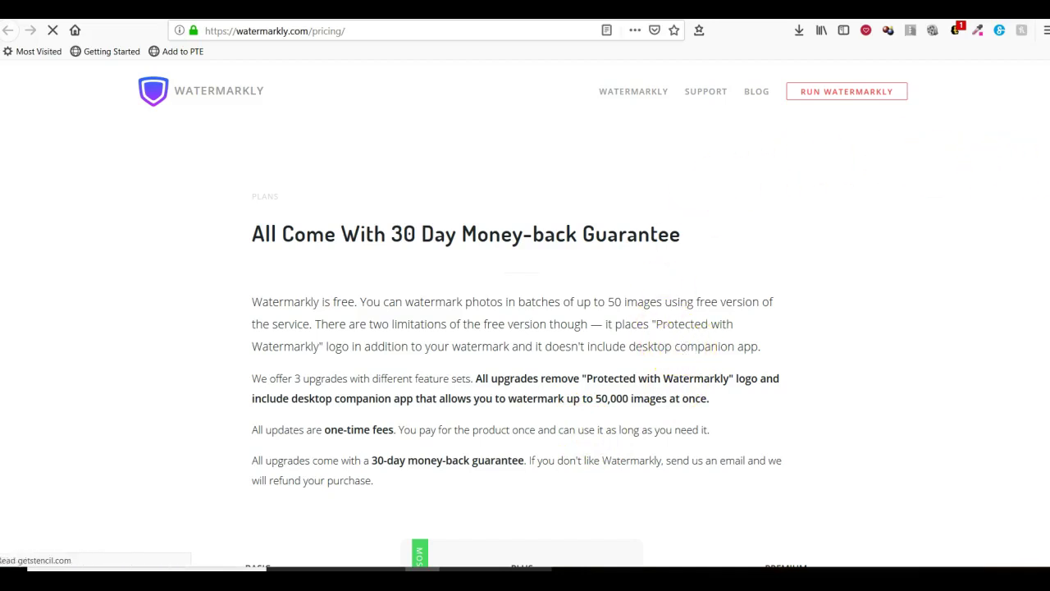
scroll(525, 329, "down", 5)
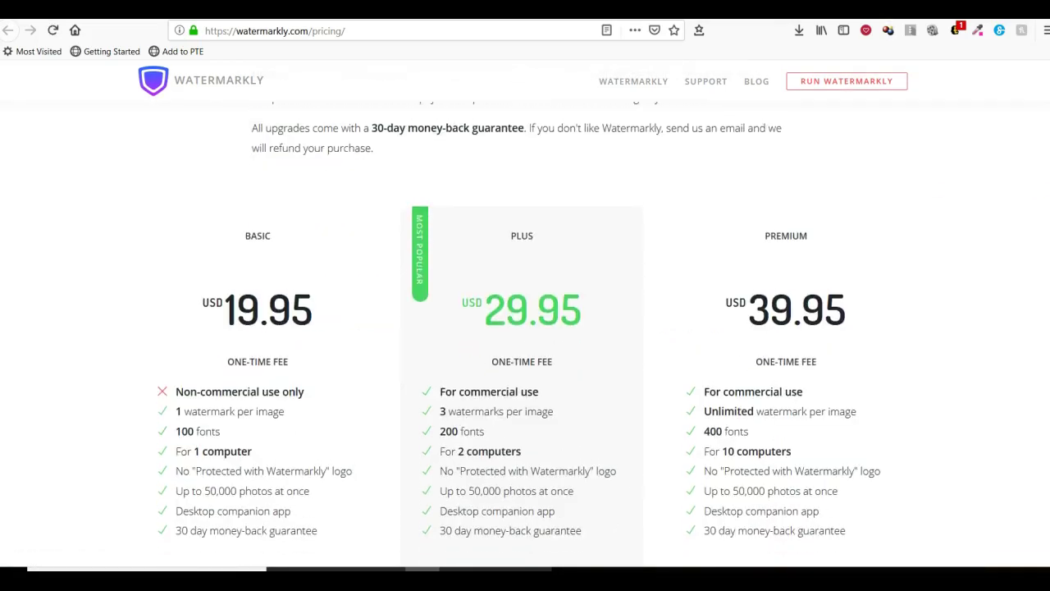
scroll(526, 328, "up", 2)
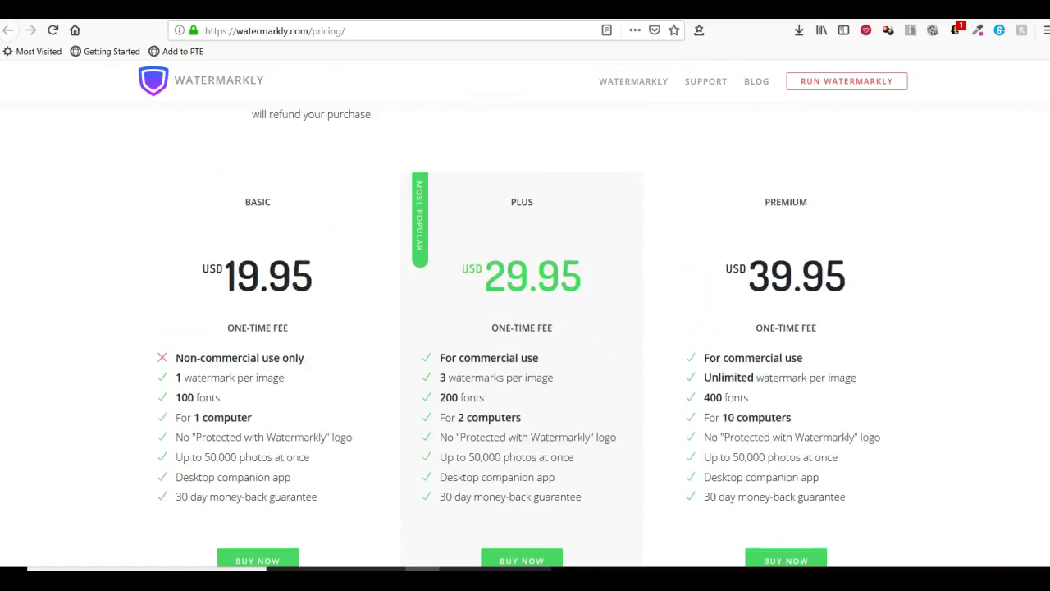
scroll(526, 329, "down", 1)
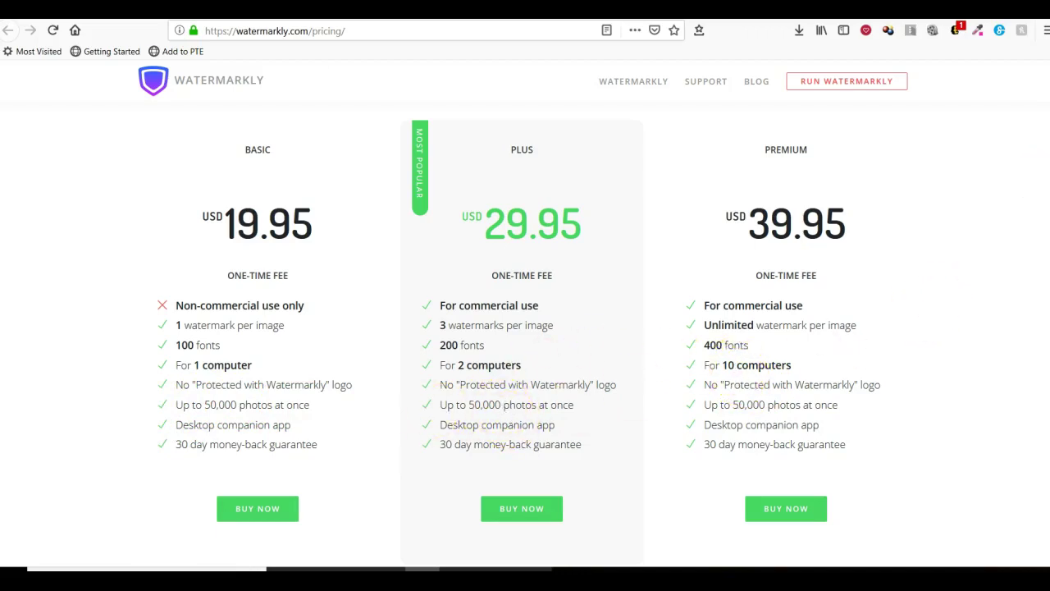
scroll(525, 328, "down", 10)
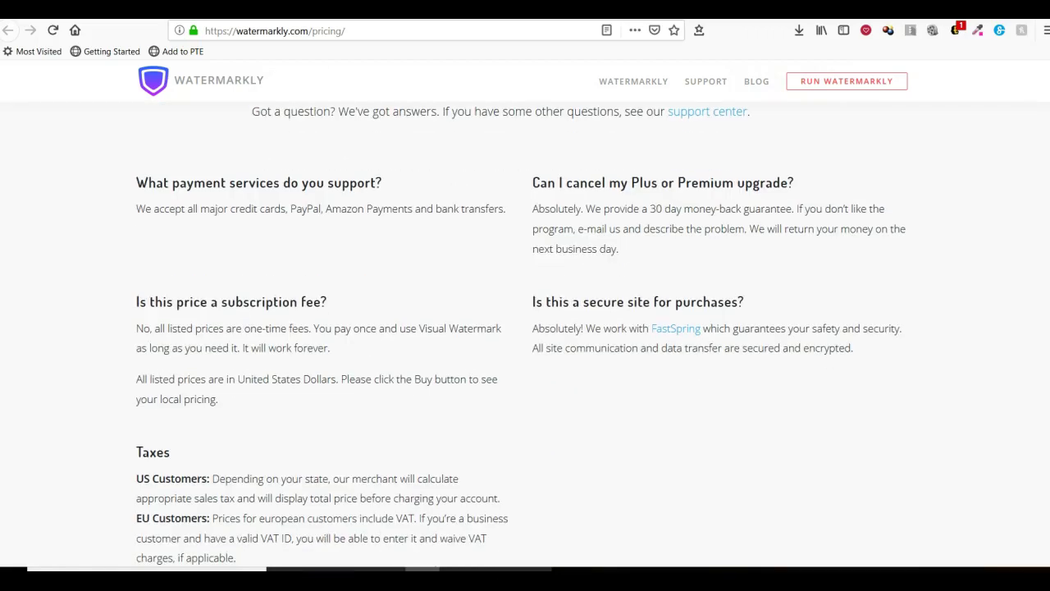
scroll(1042, 164, "up", 10)
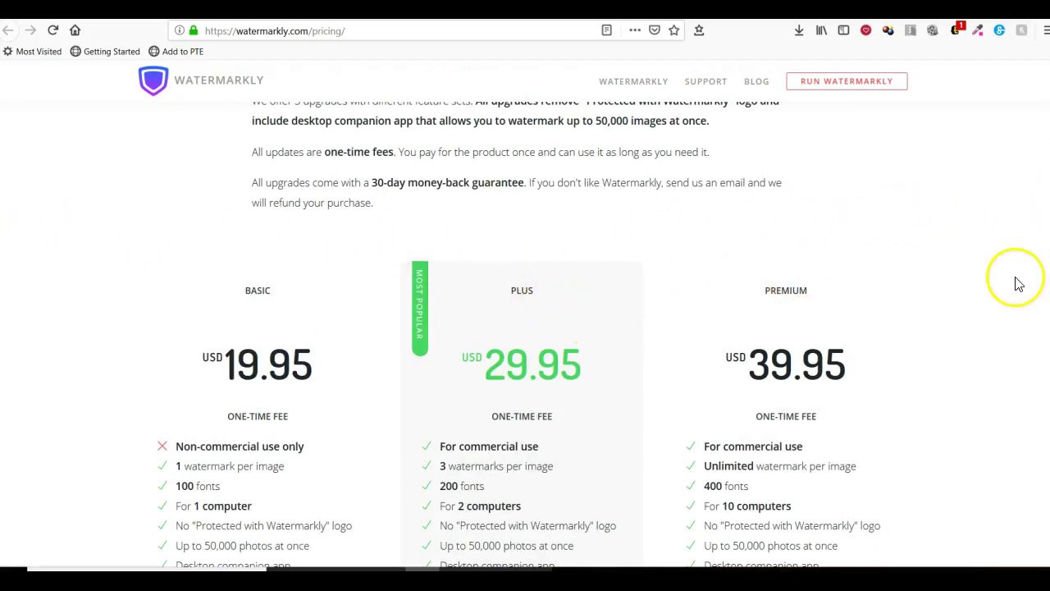
scroll(944, 281, "down", 1)
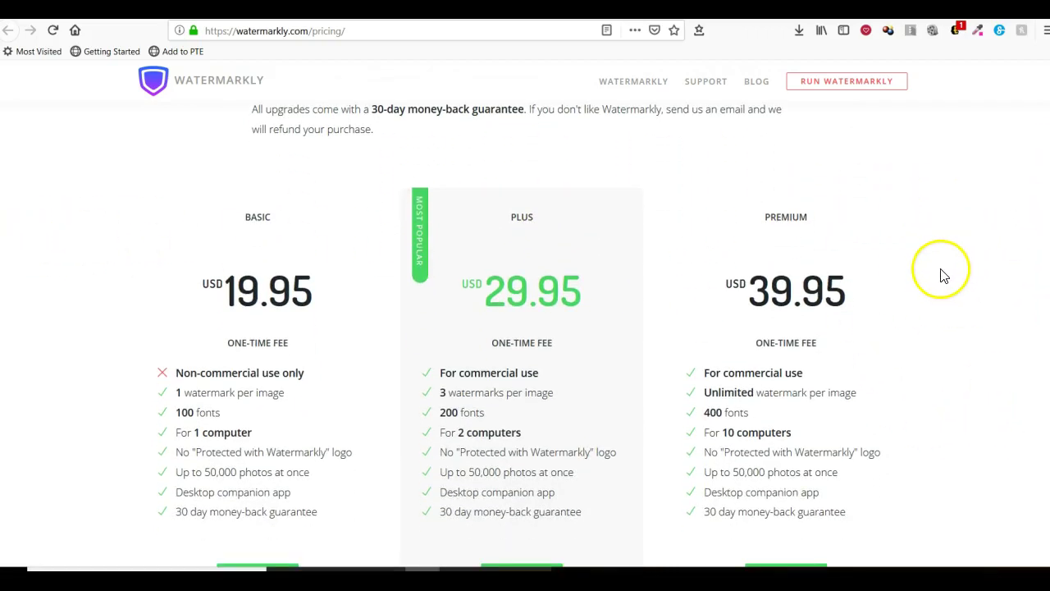